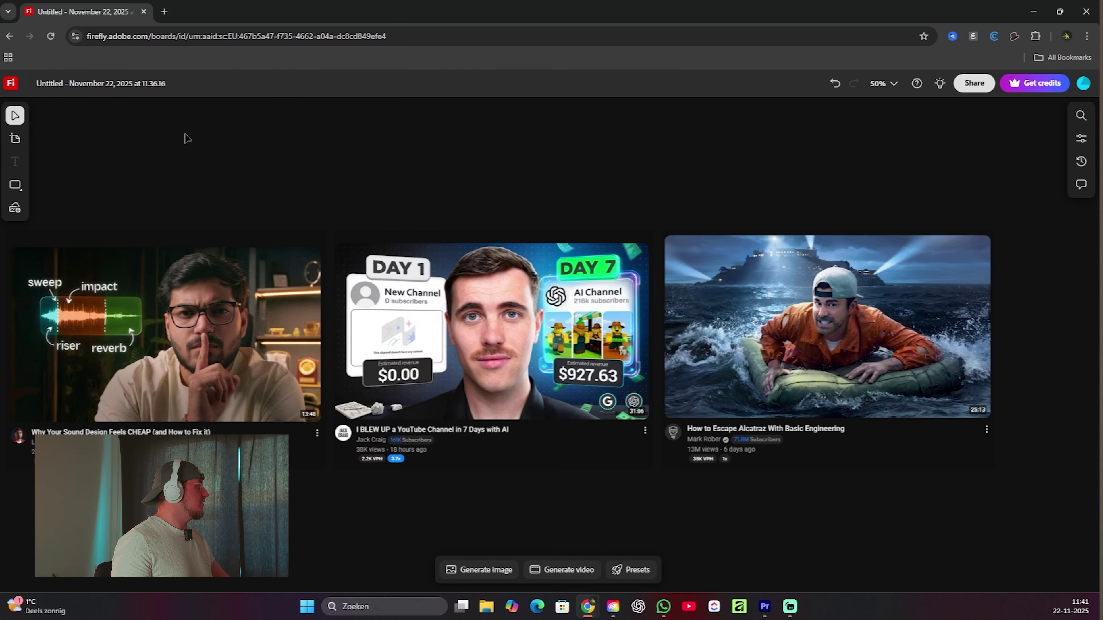
{"action": "left_click_drag", "start_coordinate": [184, 134], "coordinate": [238, 130]}
{"action": "scroll", "coordinate": [237, 181], "scroll_direction": "down", "scroll_amount": 3}
{"action": "left_click_drag", "start_coordinate": [237, 180], "coordinate": [310, 180]}
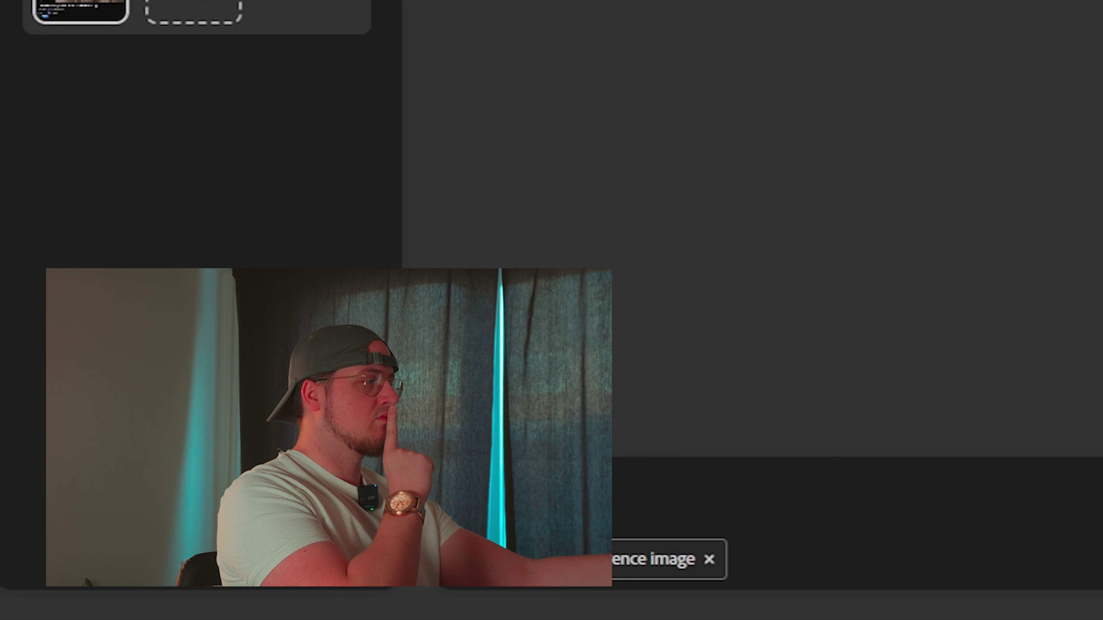
Write a prompt recreating image 1's sound design thumbnail with the words glitch, whoosh, impact and riser, its man replaced using image 2, ignoring the YouTube extras.
{"action": "left_click", "coordinate": [645, 611]}
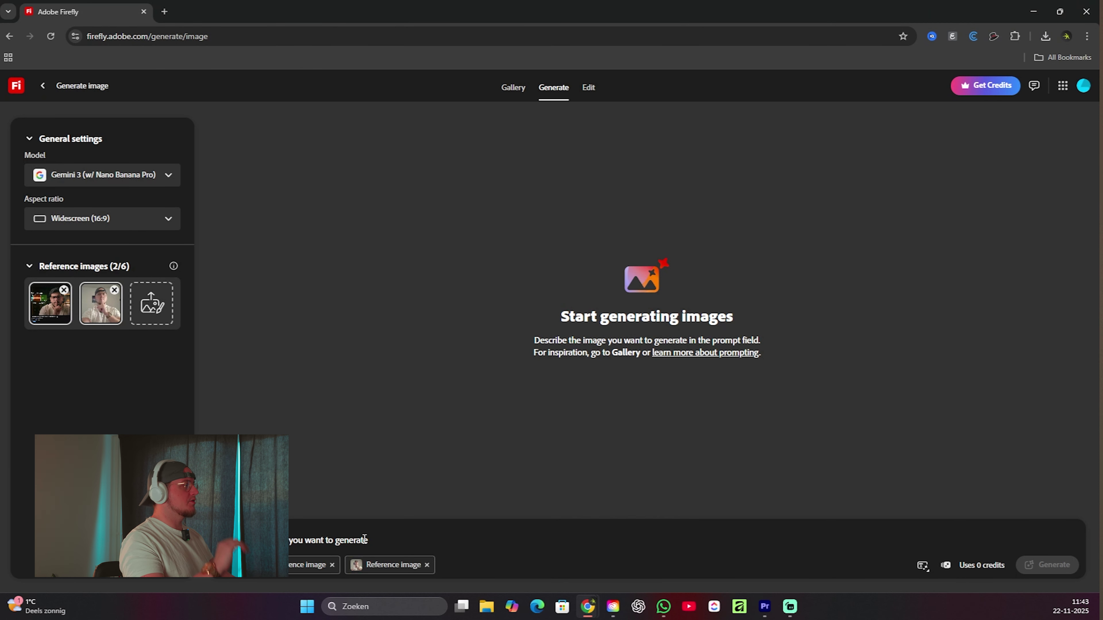
{"action": "left_click", "coordinate": [379, 546]}
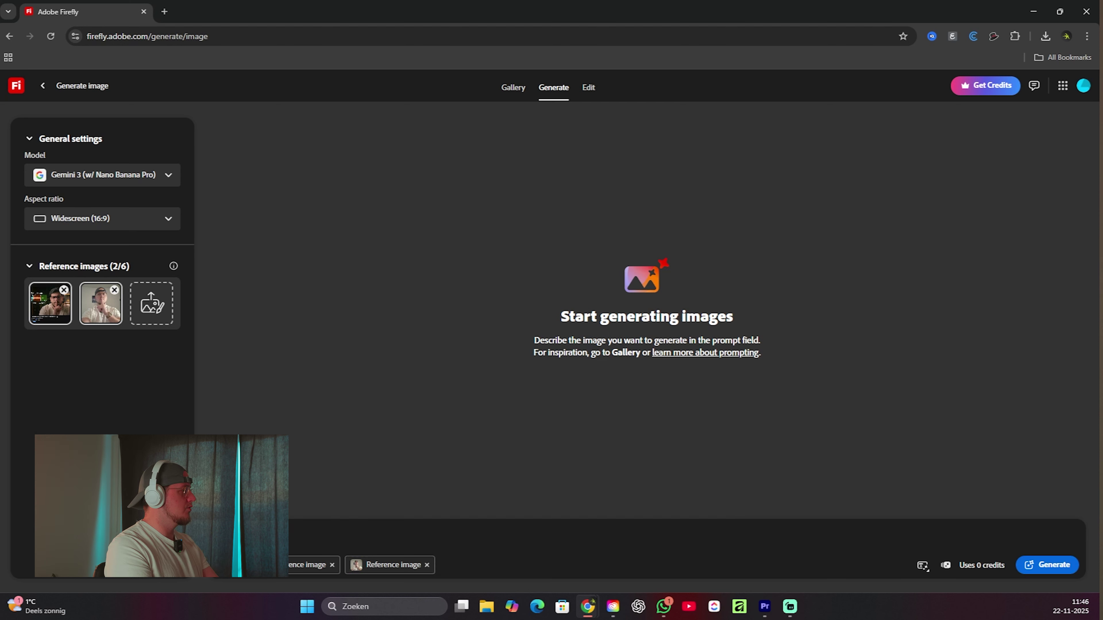
{"action": "key", "text": "ctrl+v"}
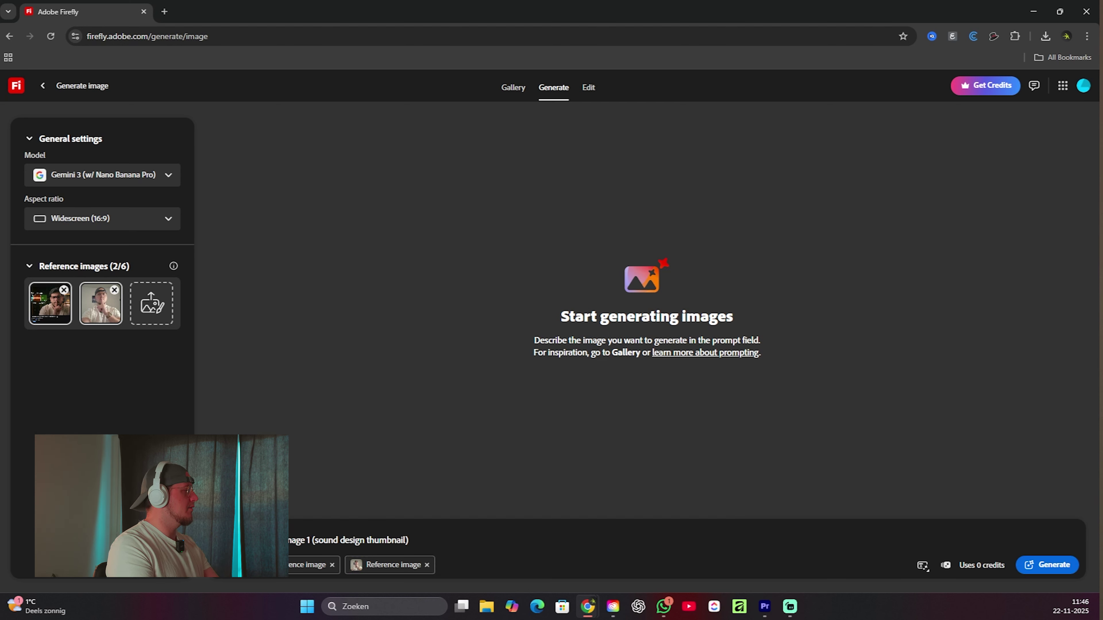
{"action": "type", "text": "for m"}
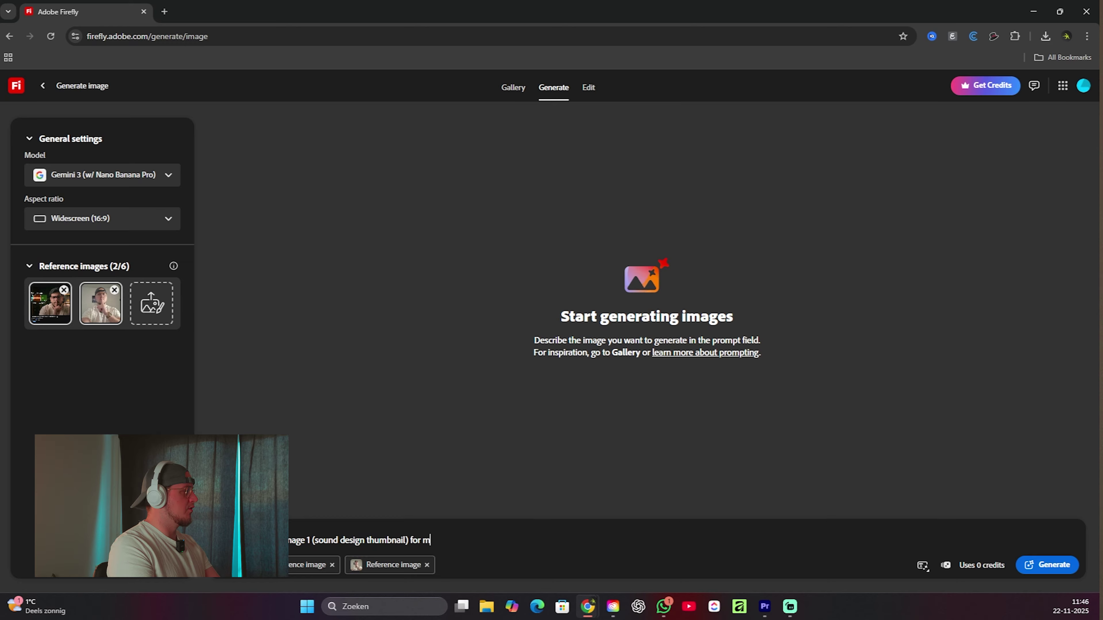
{"action": "type", "text": "y self, the 4 w"}
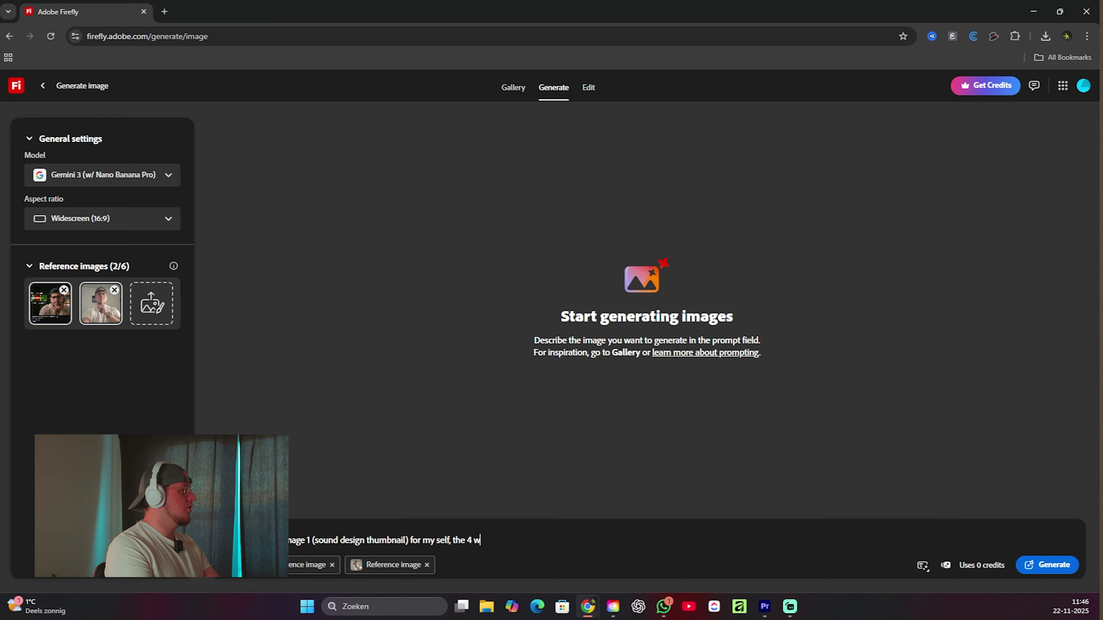
{"action": "type", "text": "ords that should be "}
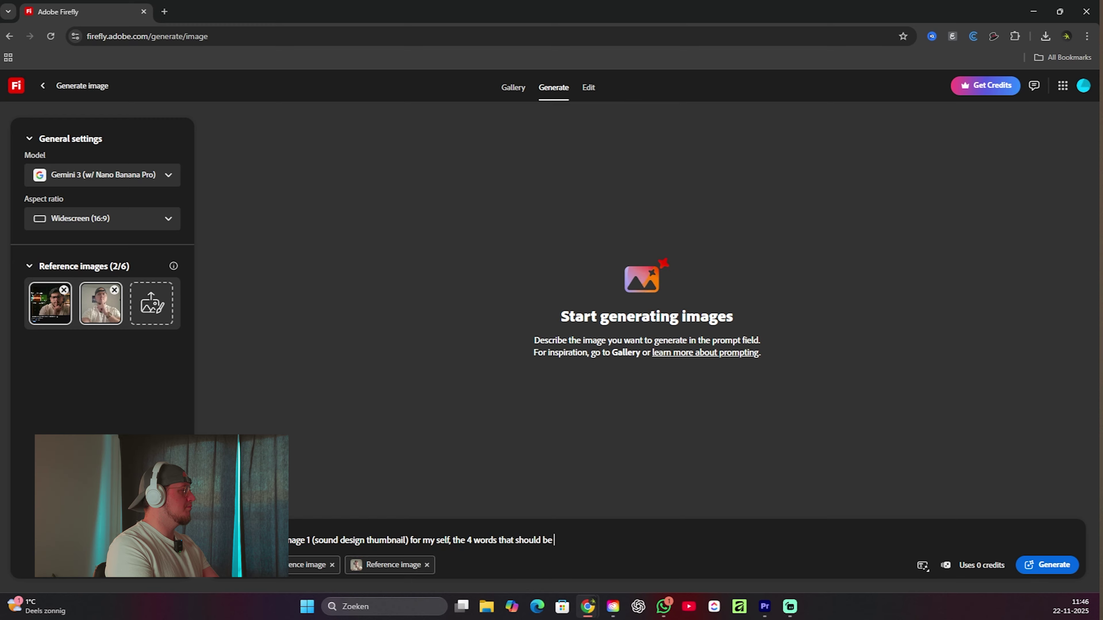
{"action": "type", "text": "displayed are:"}
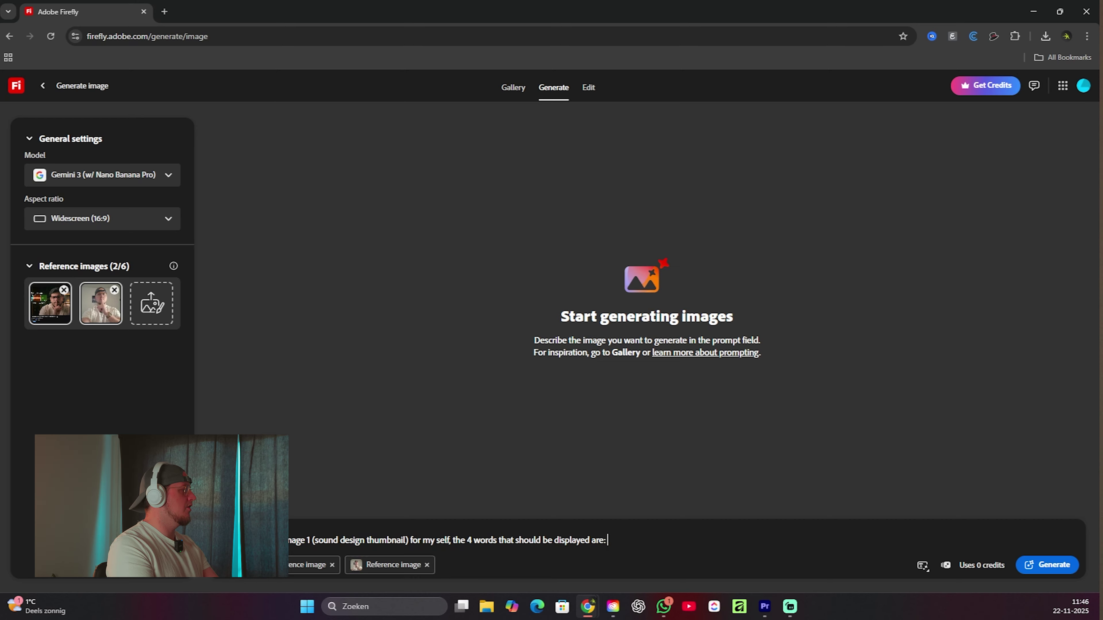
{"action": "type", "text": " glitch, whoosh, impact, and riser."}
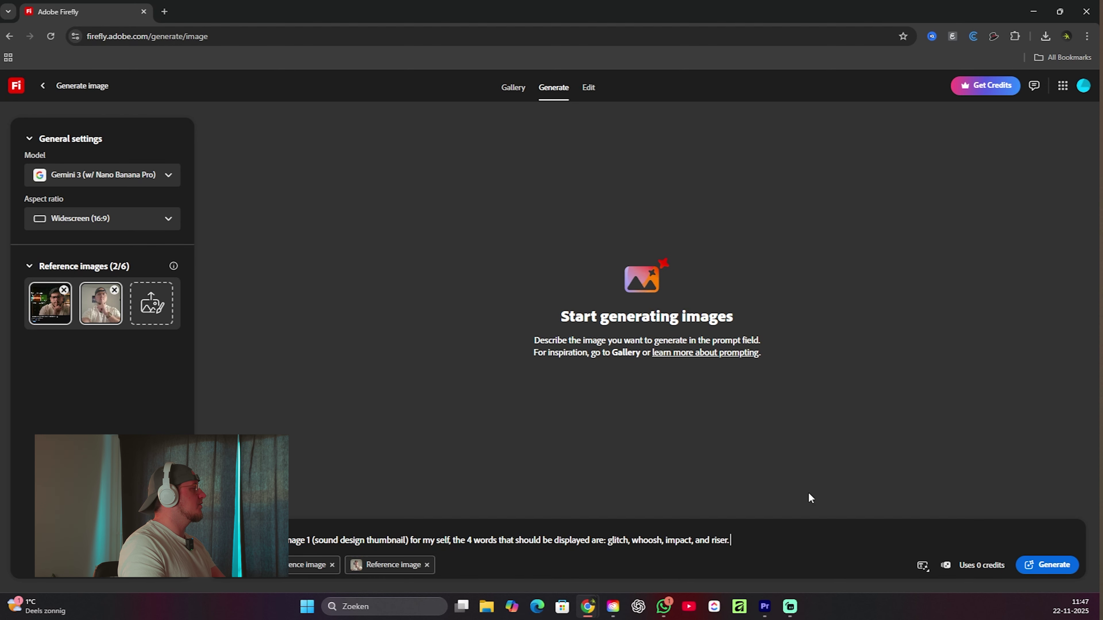
{"action": "type", "text": " Image 2 is me and should be replac"}
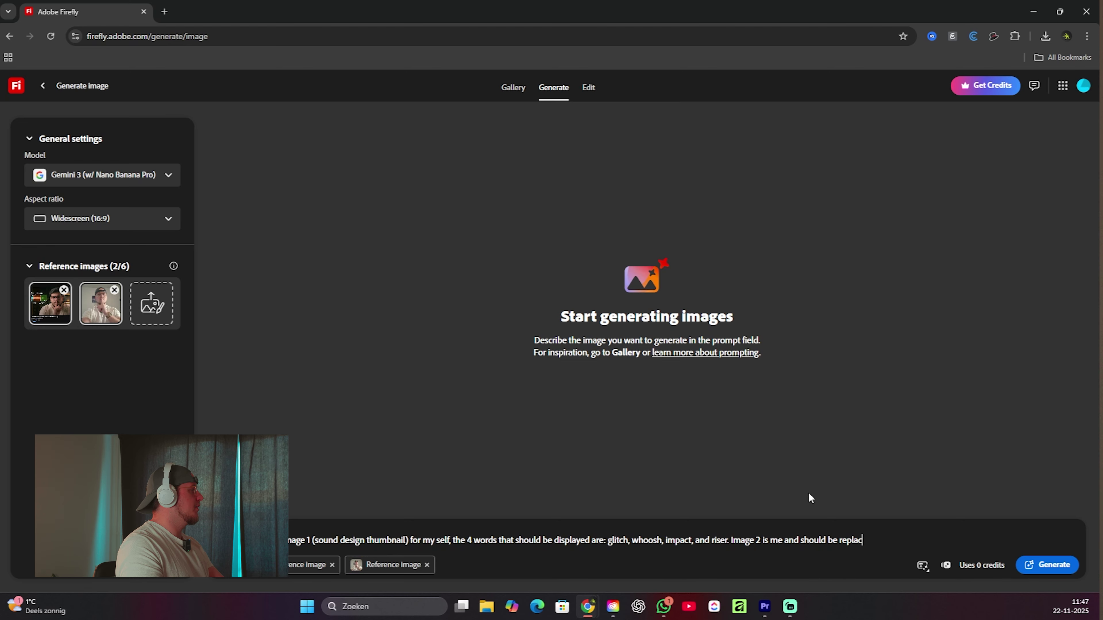
{"action": "type", "text": "ed with the man in image 1. Also, ignore all the YouTube"}
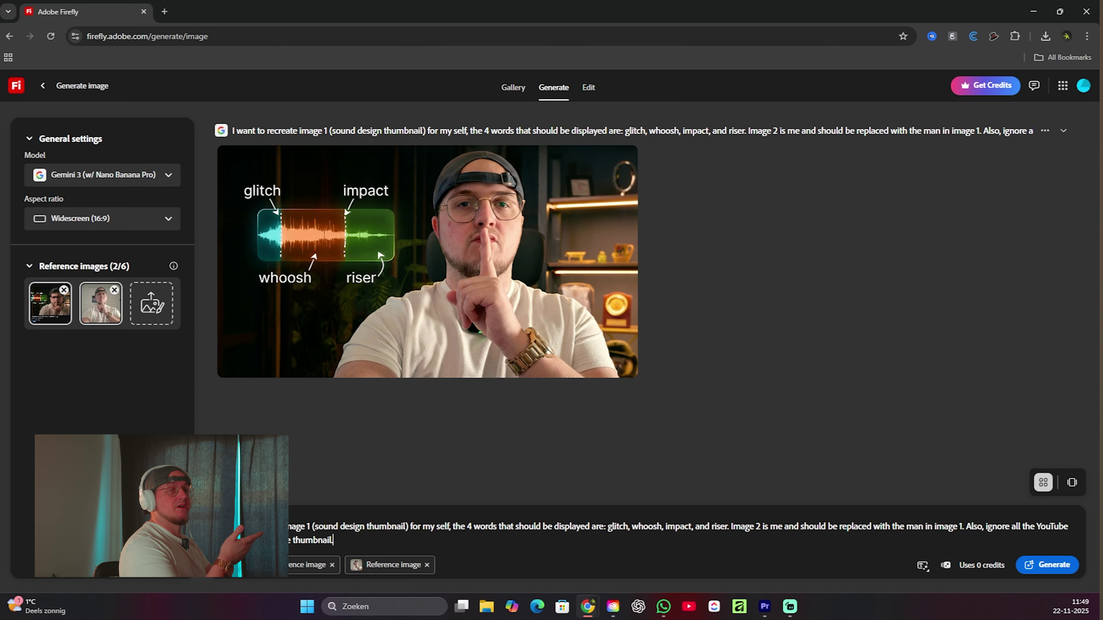
Clear the sound design prompt text from the prompt field.
{"action": "mouse_move", "coordinate": [530, 360]}
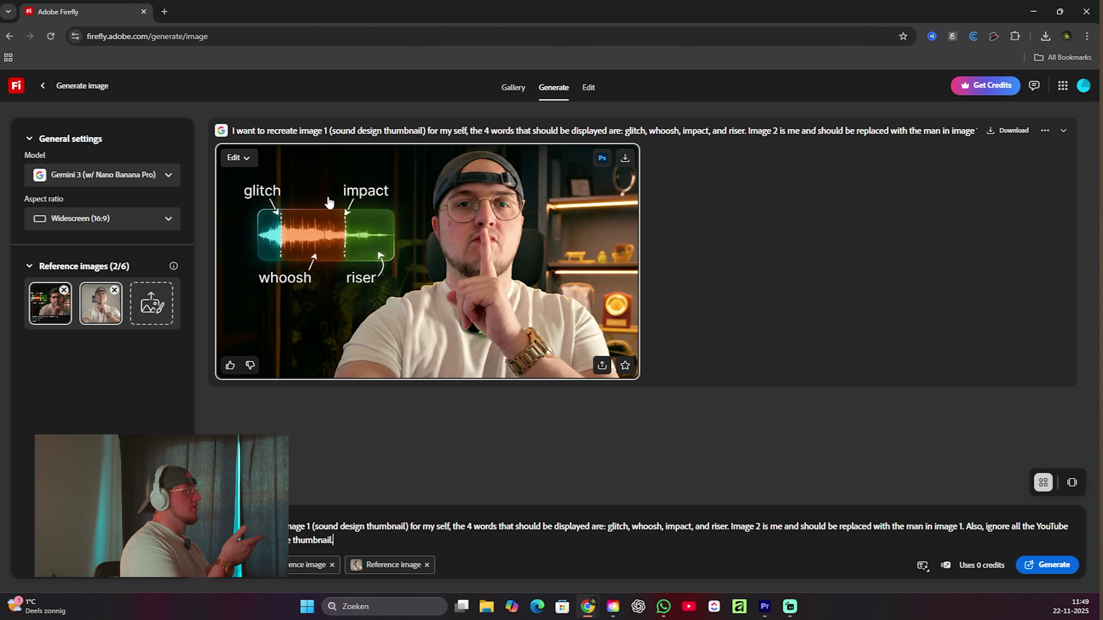
{"action": "key", "text": "ctrl+a"}
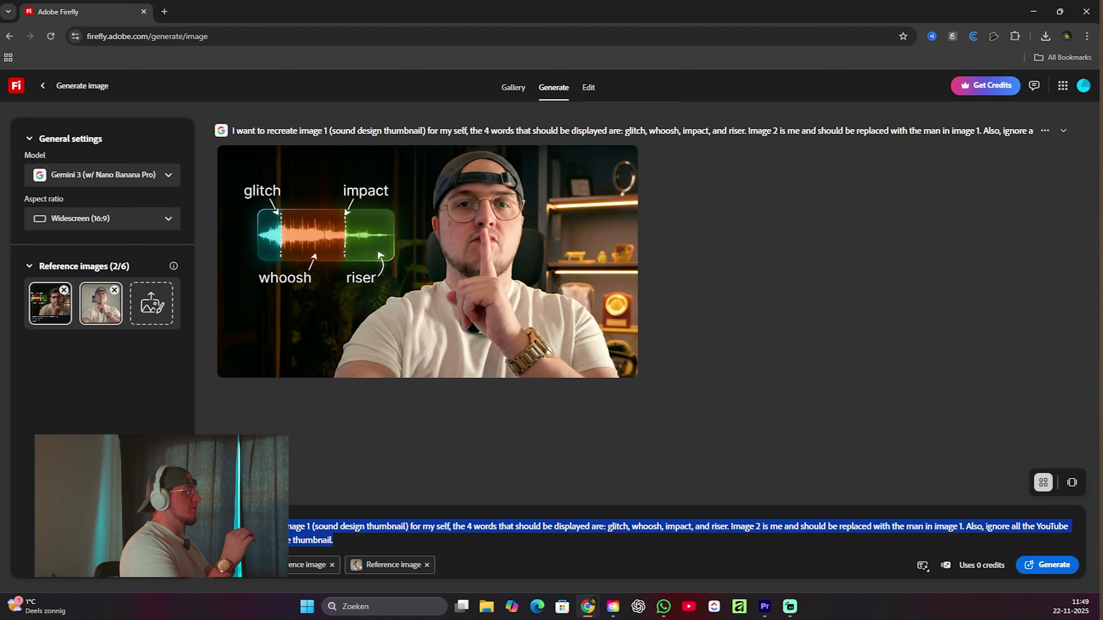
{"action": "key", "text": "BackSpace"}
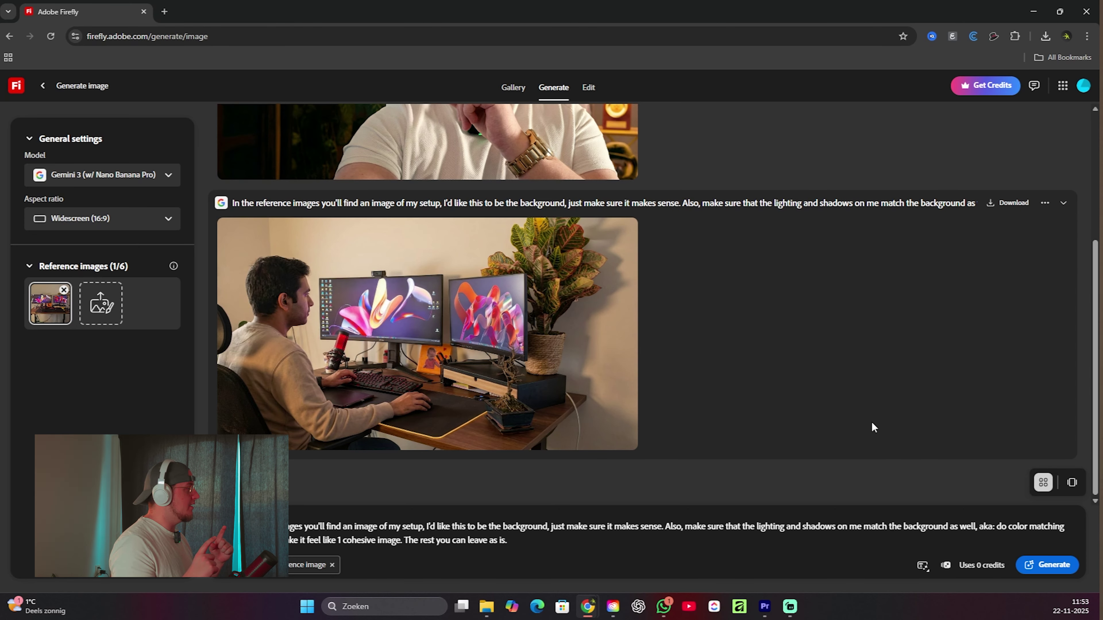
Clear the background-replacement prompt and remove both reference images, the thumbnail and the desk setup.
{"action": "mouse_move", "coordinate": [564, 371]}
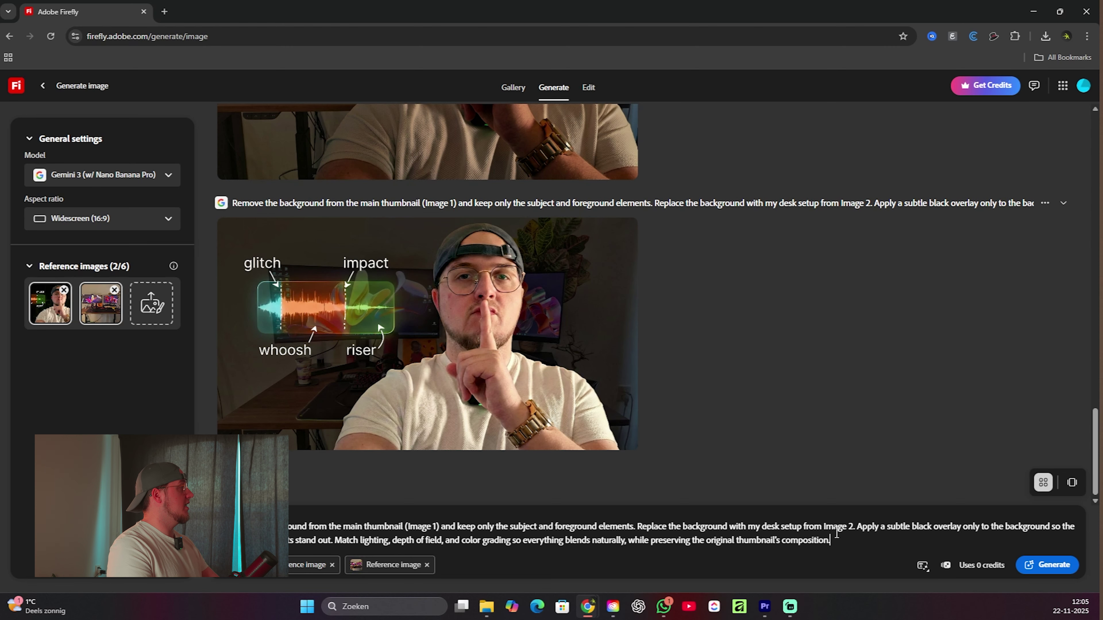
{"action": "key", "text": "ctrl+a"}
{"action": "key", "text": "BackSpace"}
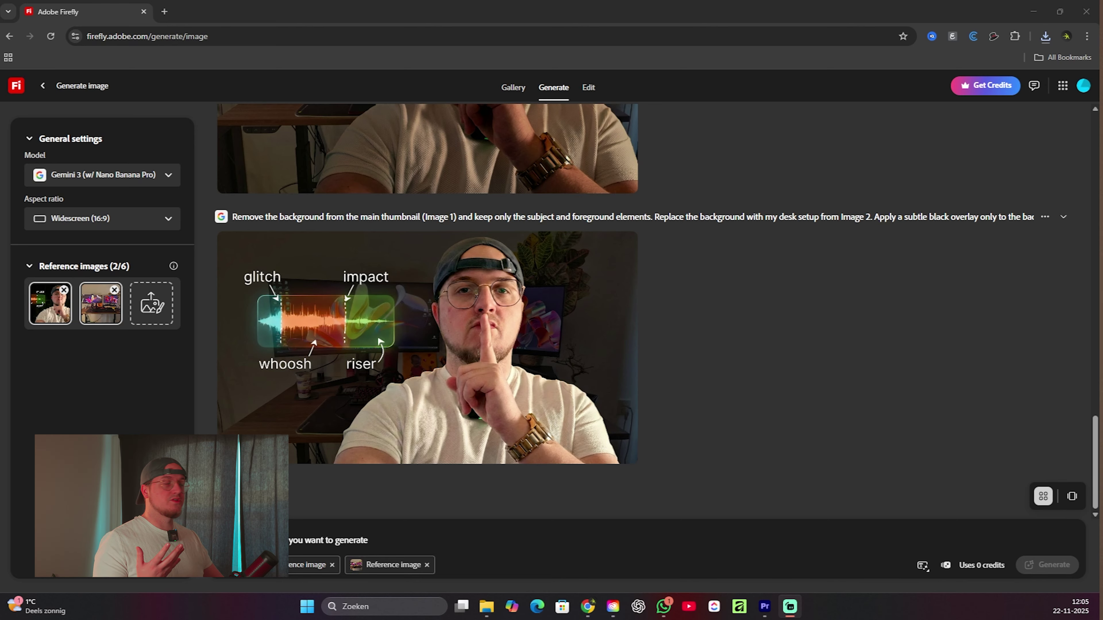
{"action": "key", "text": "alt+Tab"}
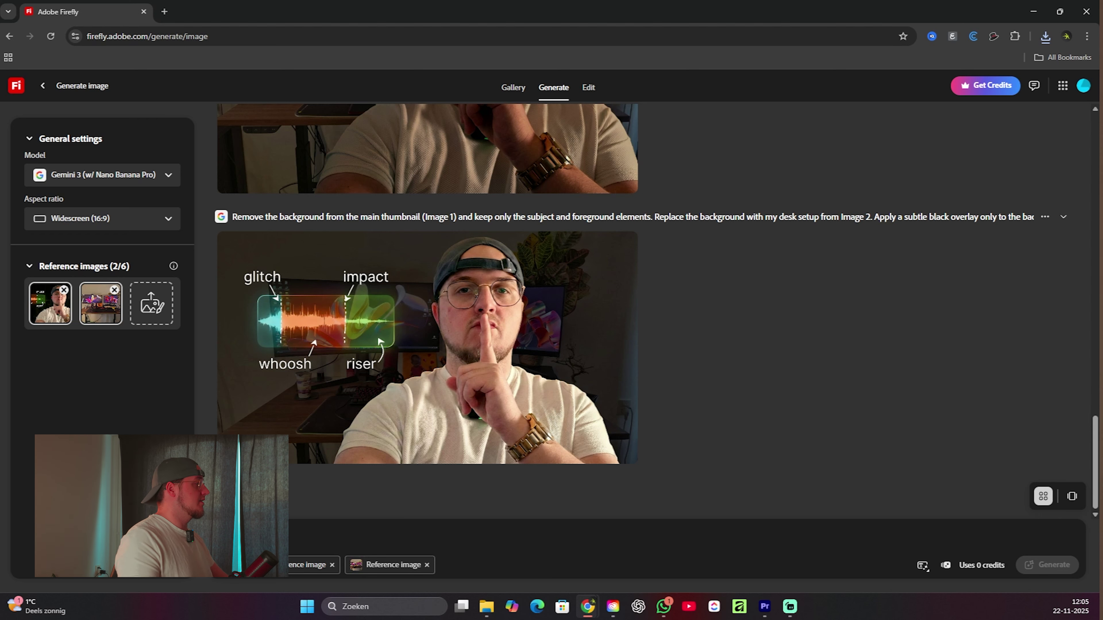
{"action": "left_click", "coordinate": [332, 566]}
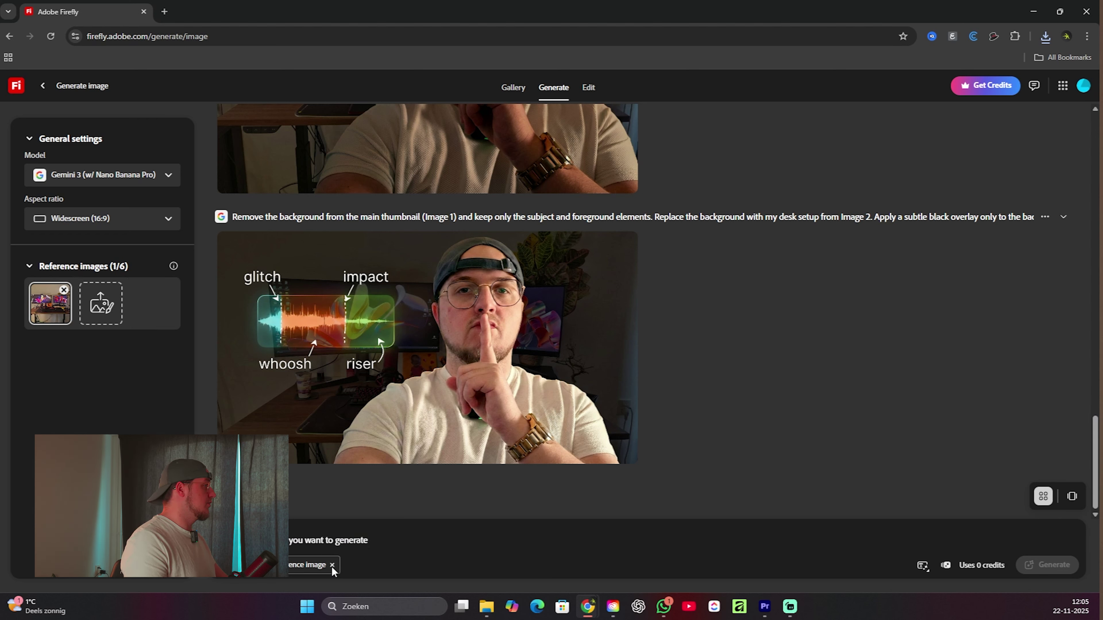
{"action": "left_click", "coordinate": [332, 565]}
Add the Day 1 / Day 7 reference and generate it with the man from Image 2 and a blue-to-orange color scheme.
{"action": "left_click_drag", "start_coordinate": [8, 419], "coordinate": [503, 568]}
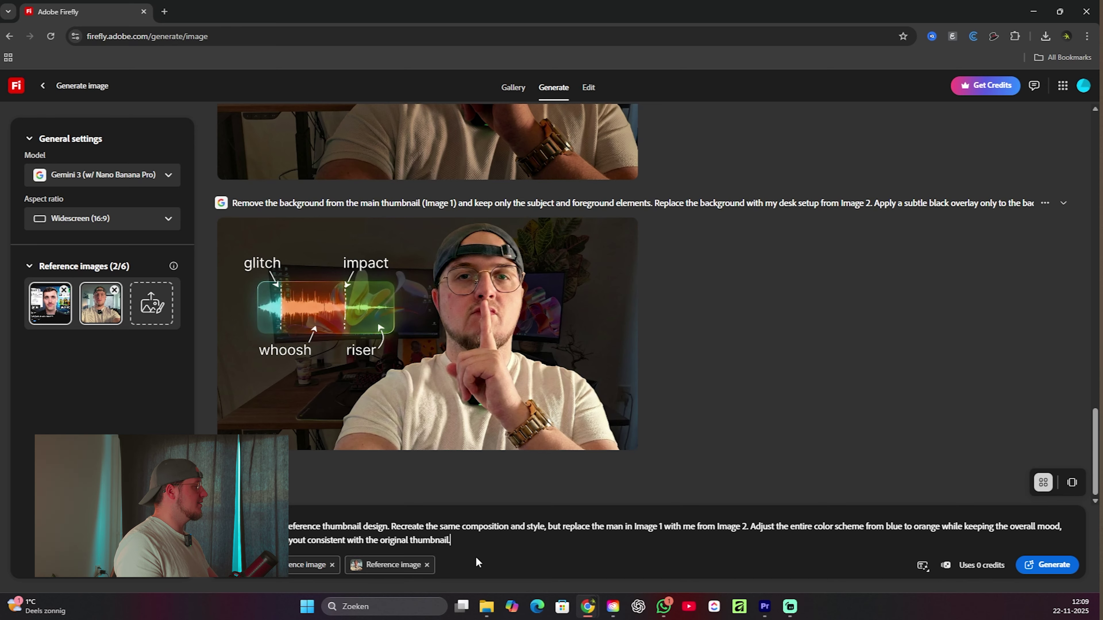
{"action": "left_click", "coordinate": [1049, 566]}
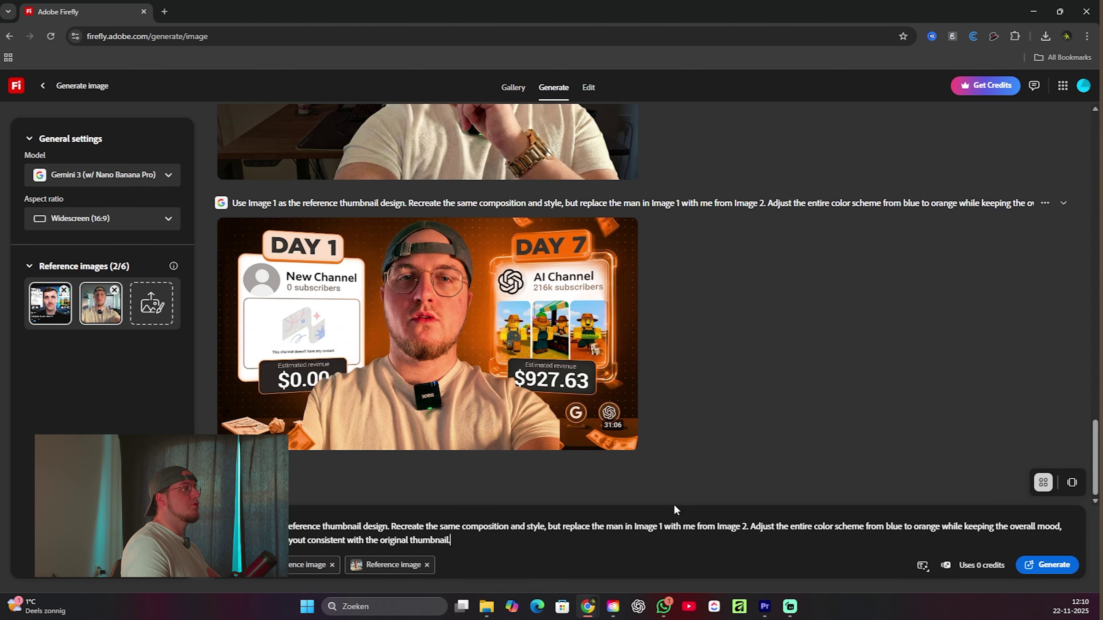
Generate a version prompting that the cut-off left and right sides of the arms be naturally integrated into the thumbnail so they don't look cut off.
{"action": "mouse_move", "coordinate": [549, 452]}
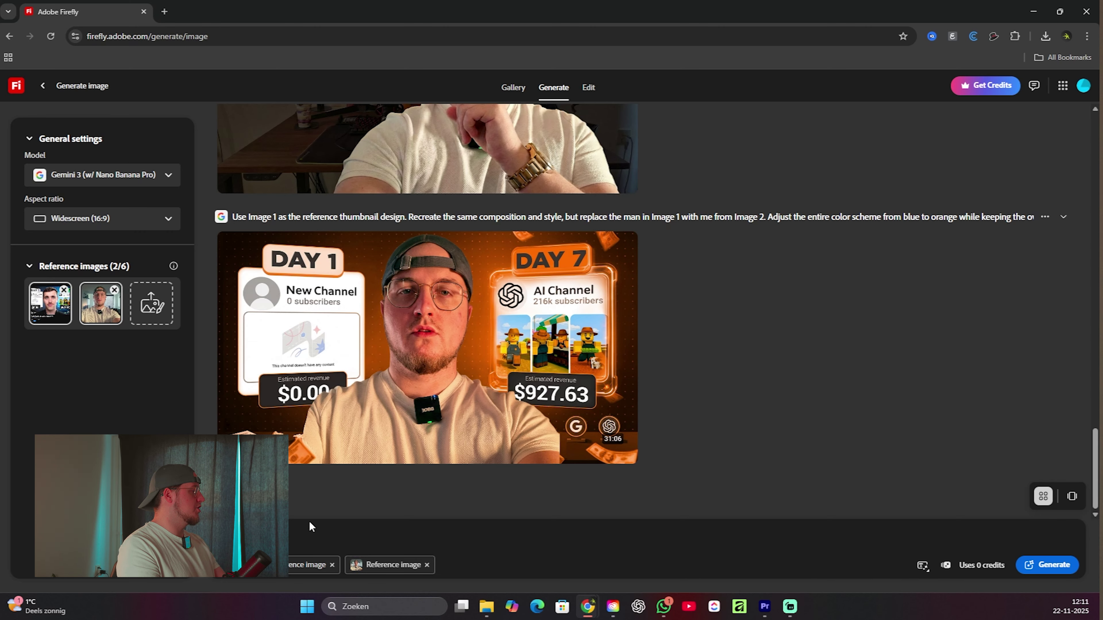
{"action": "type", "text": "off"}
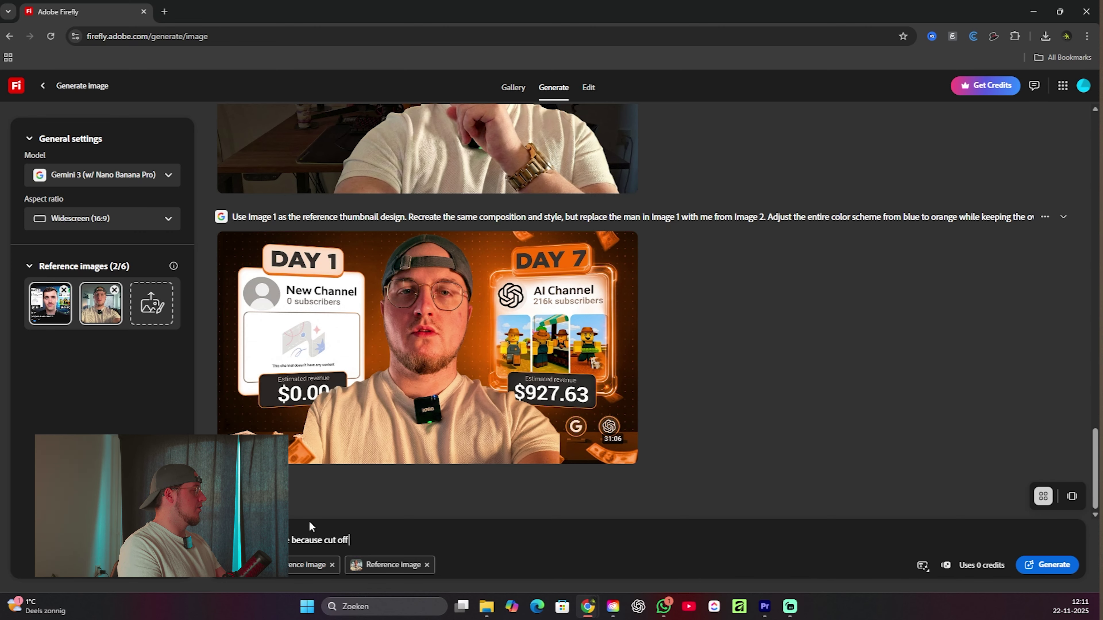
{"action": "type", "text": " the left and ride side of my arms, make "}
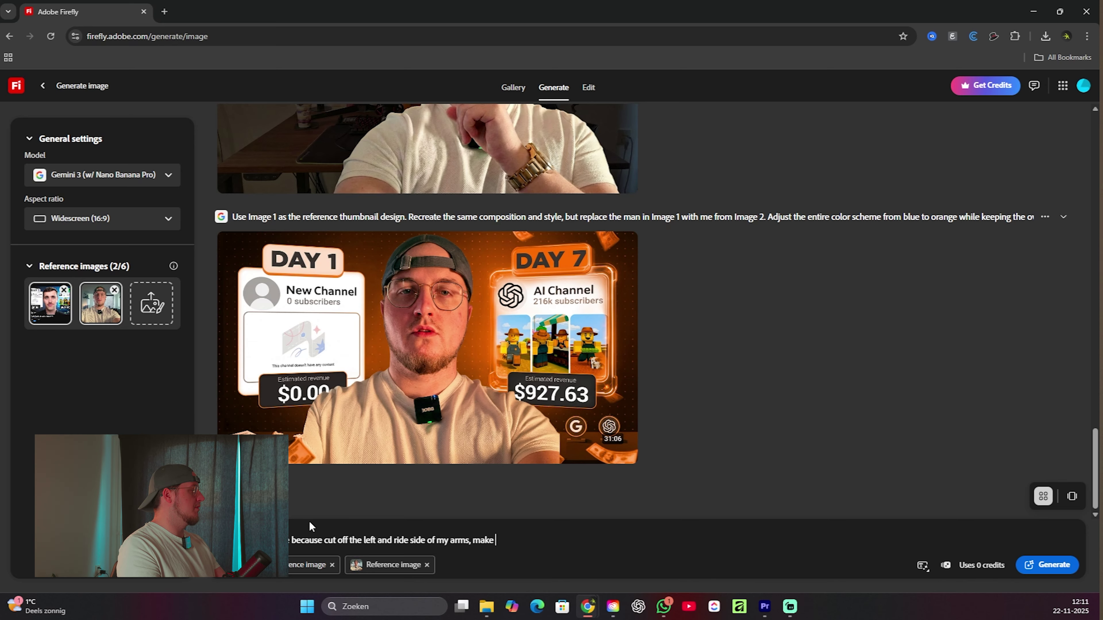
{"action": "type", "text": "sure you natural"}
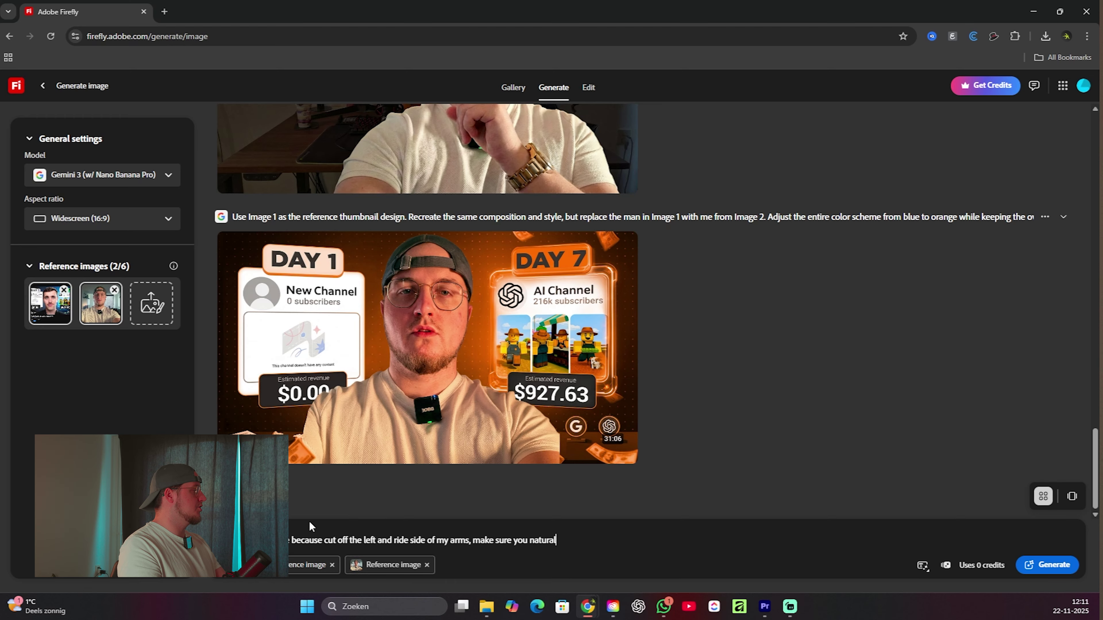
{"action": "type", "text": "ly integrate "}
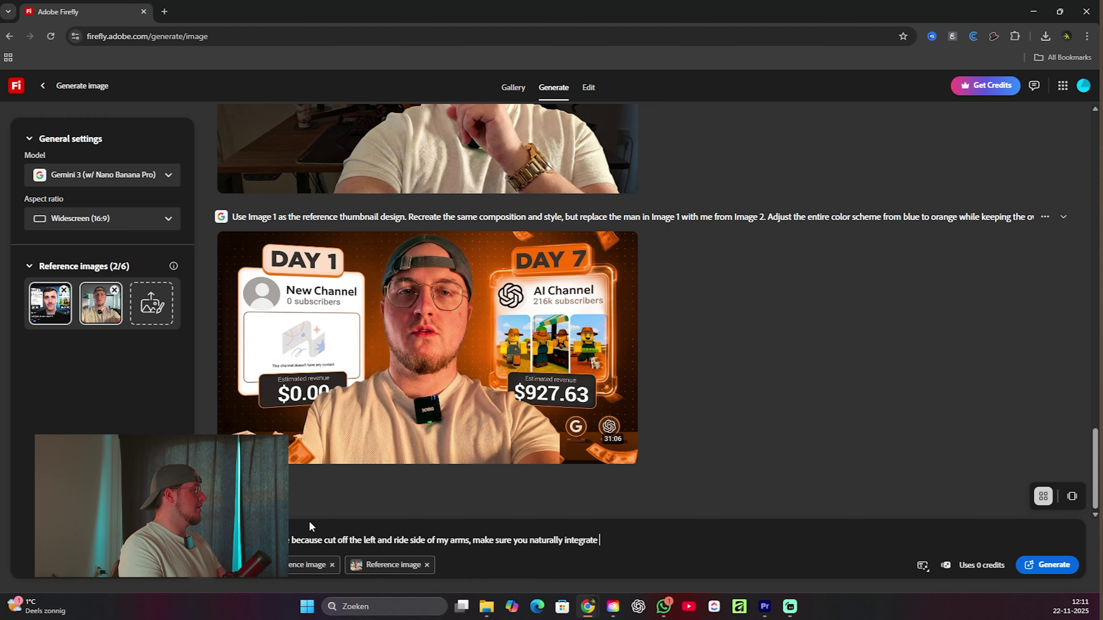
{"action": "type", "text": "that into the thumbnail"}
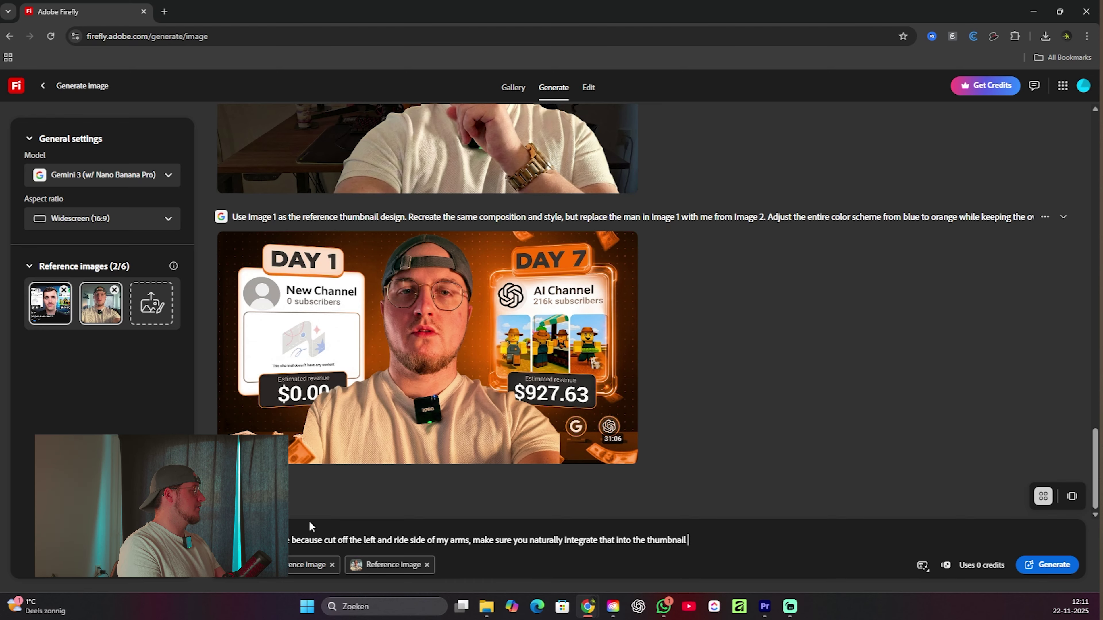
{"action": "type", "text": " so it doesn't l"}
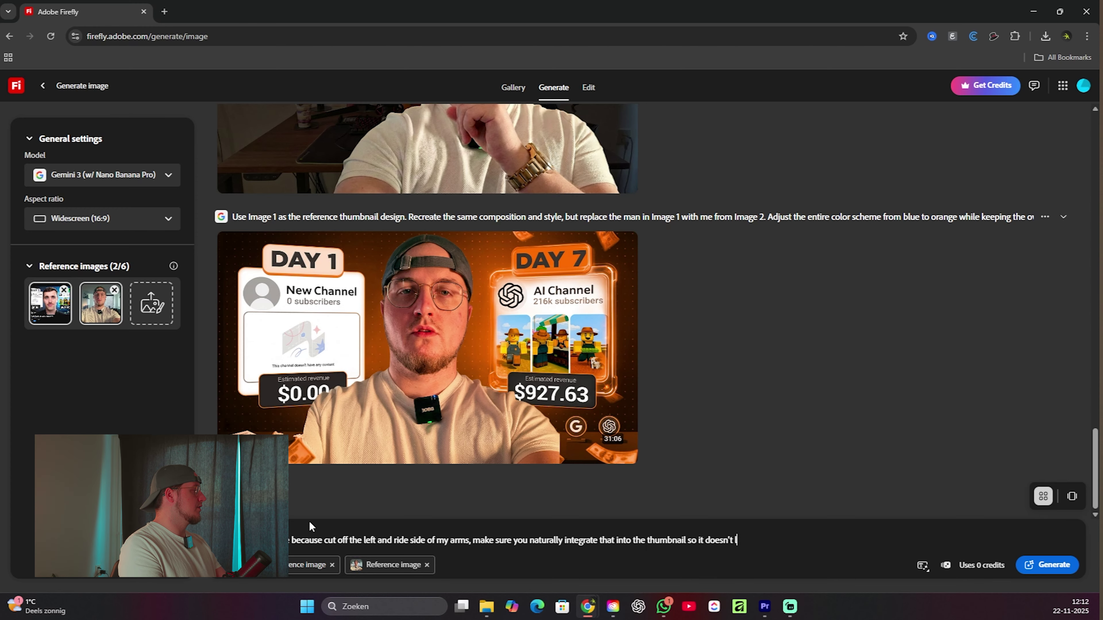
{"action": "type", "text": "ook like my arms are being"}
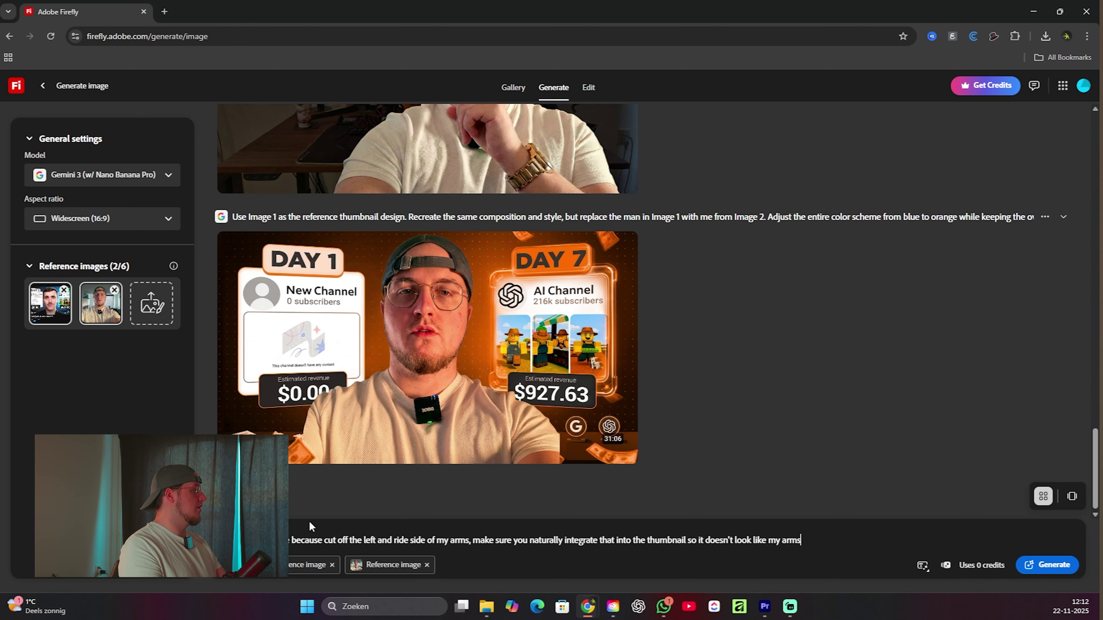
{"action": "type", "text": "f"}
{"action": "key", "text": "Return"}
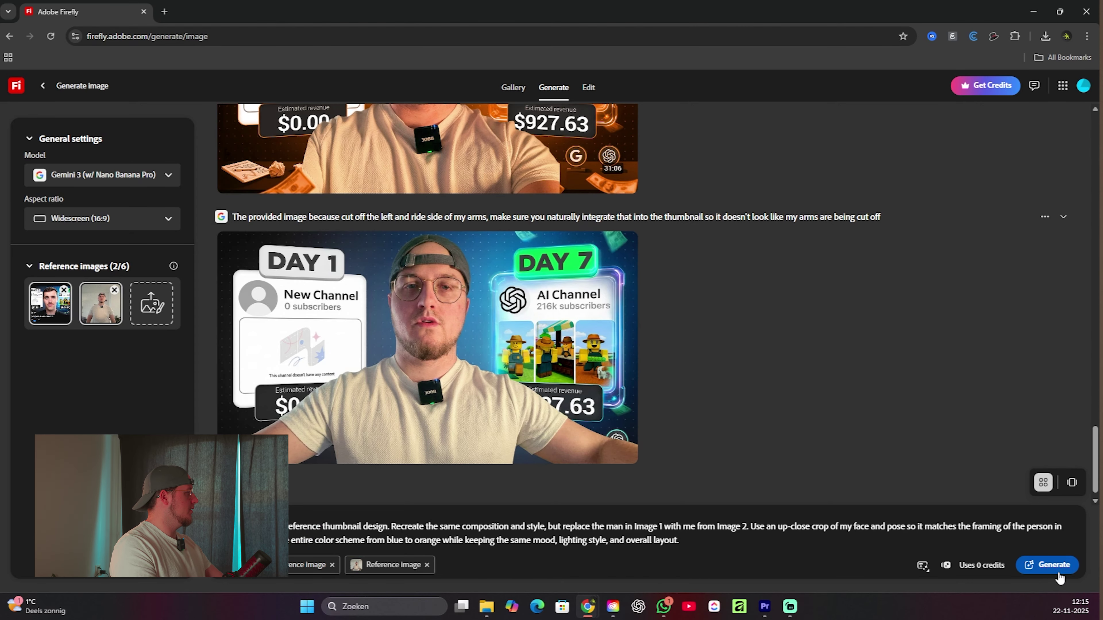
Generate the orange thumbnail from the prompt asking for an up-close crop of the face and pose from Image 2.
{"action": "left_click", "coordinate": [1058, 575]}
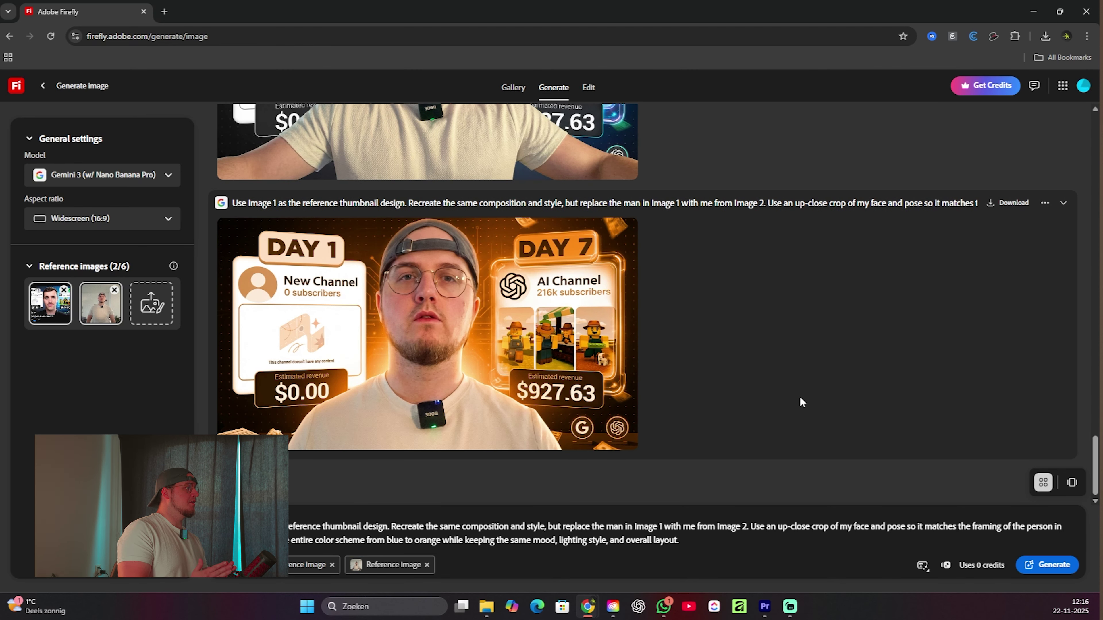
Paste and generate a prompt that adds Image 3's three thumbnails, changes the revenue on the right to $587,50 and recolors blue to orange.
{"action": "left_click", "coordinate": [727, 544]}
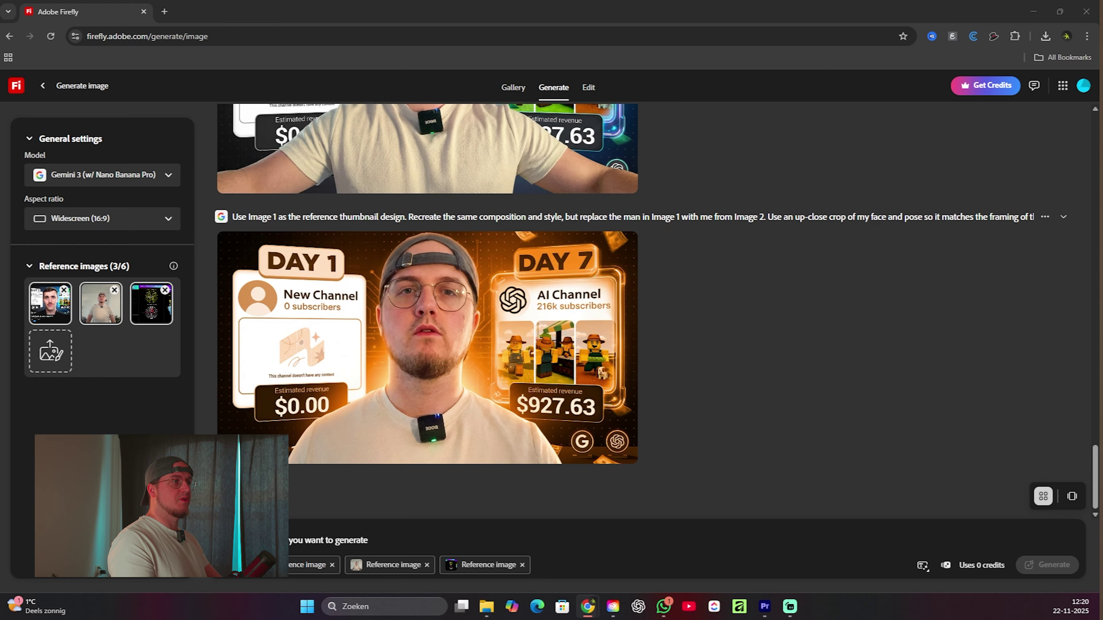
{"action": "left_click", "coordinate": [303, 538]}
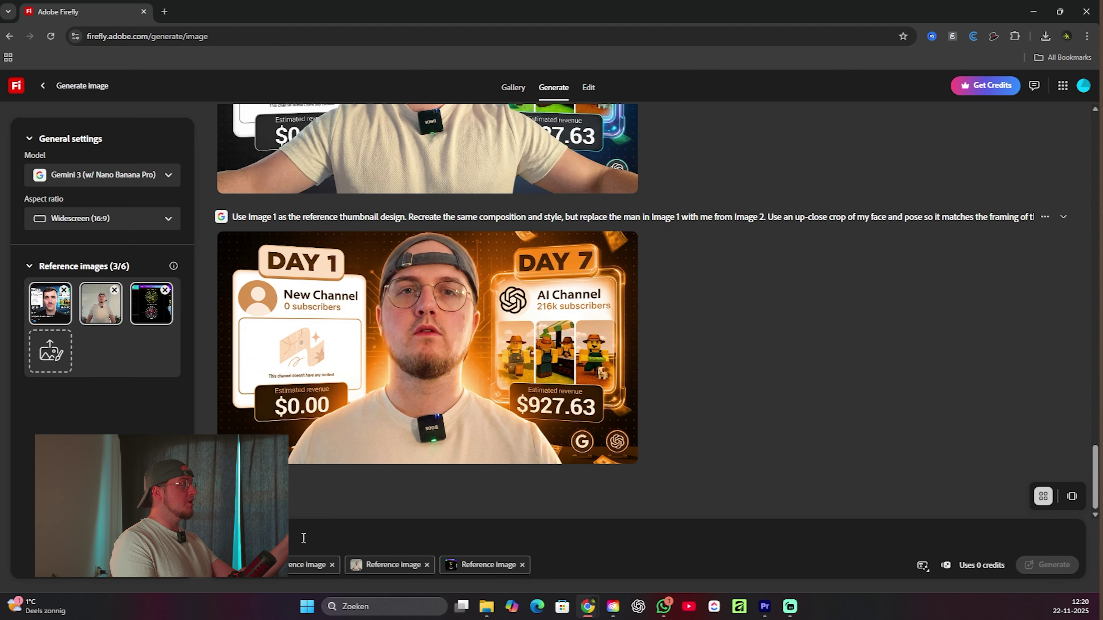
{"action": "key", "text": "ctrl+v"}
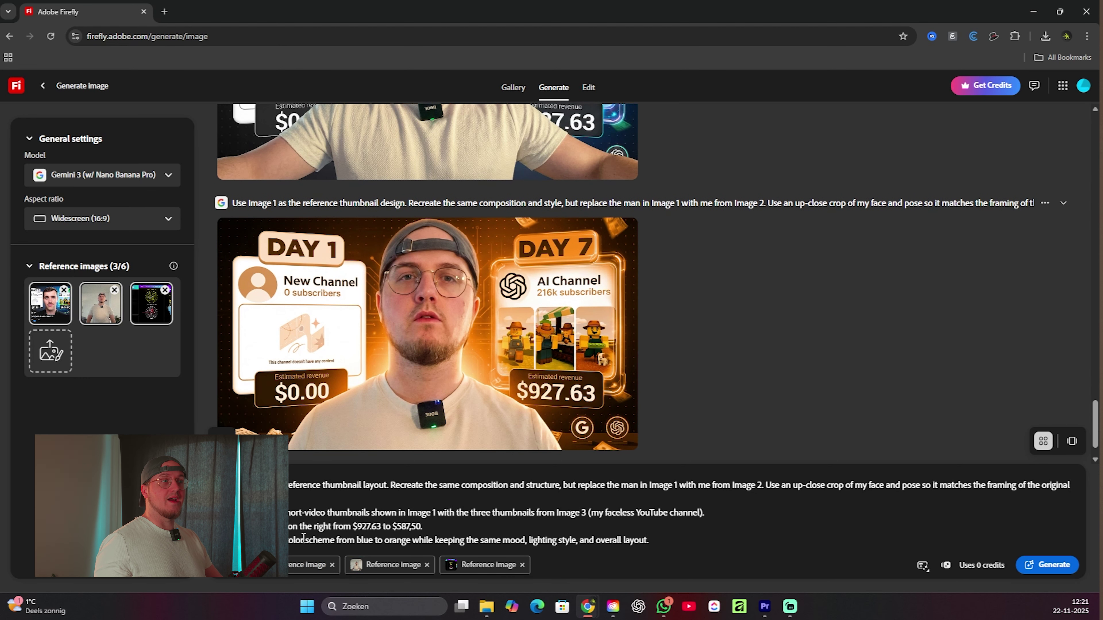
{"action": "key", "text": "Return"}
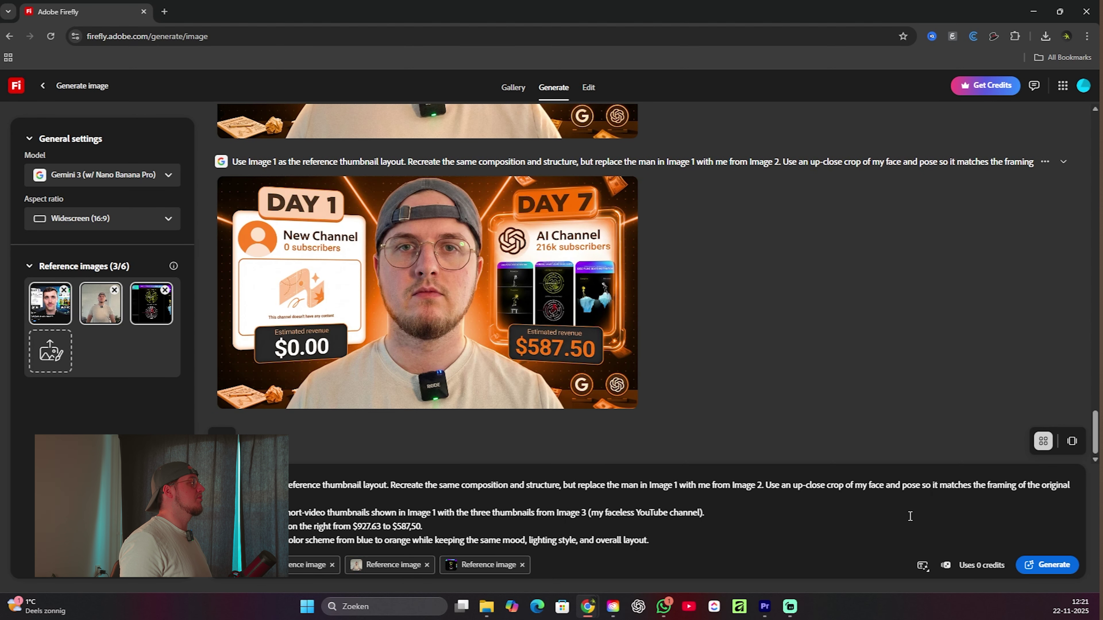
Add "(dont change anything about my facial expressions)" to the prompt after "me from Image 2".
{"action": "left_click", "coordinate": [763, 485]}
{"action": "type", "text": "(dont change anything"}
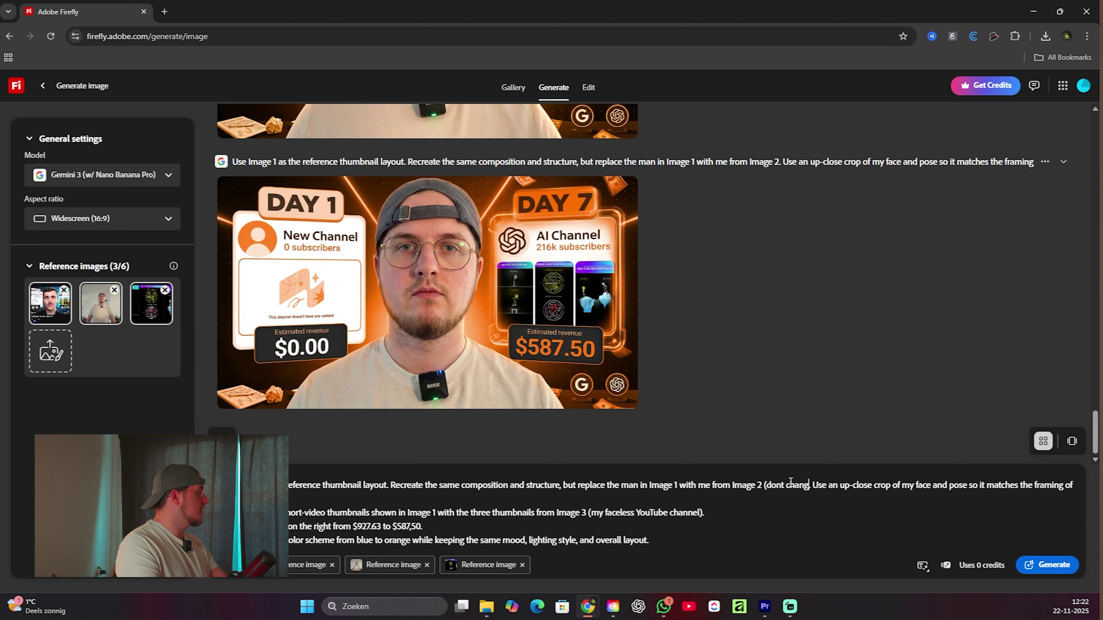
{"action": "type", "text": " about my facia"}
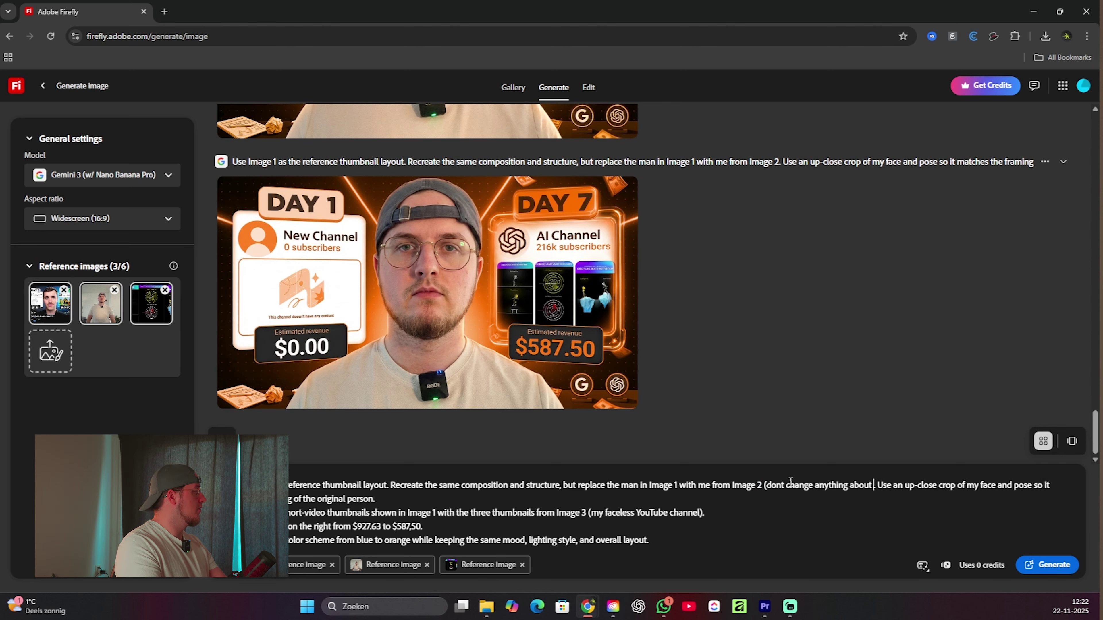
{"action": "type", "text": "l expressions)"}
Add "(only the pose, not my expression or body shape)" after the original person's framing sentence and generate the thumbnail.
{"action": "left_click", "coordinate": [459, 491]}
{"action": "type", "text": "(only the pose, not my expression or"}
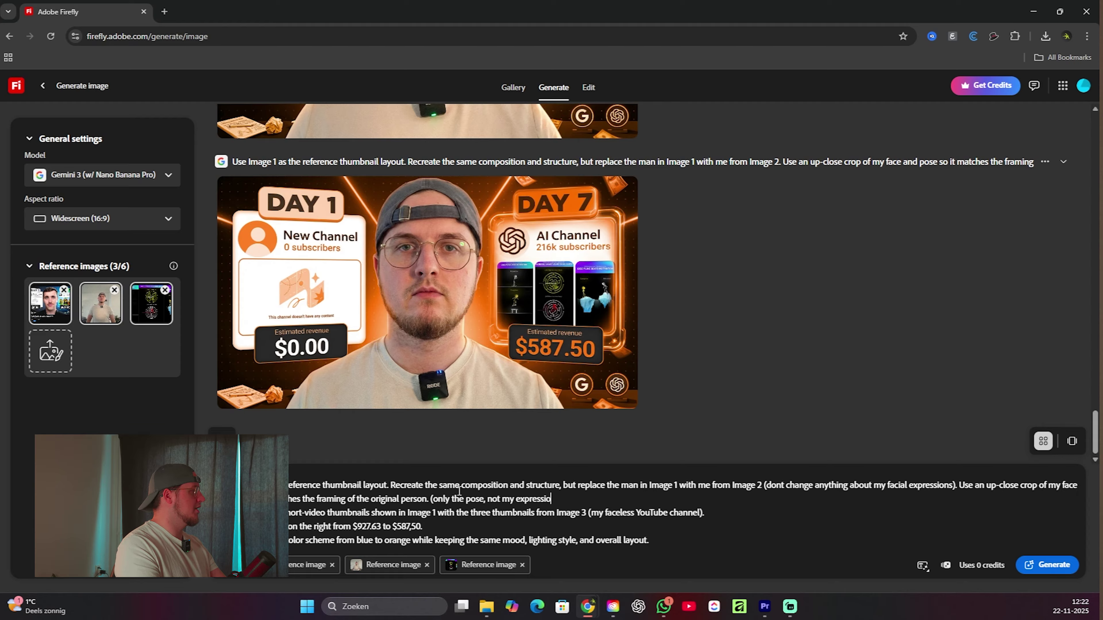
{"action": "type", "text": " body shape)"}
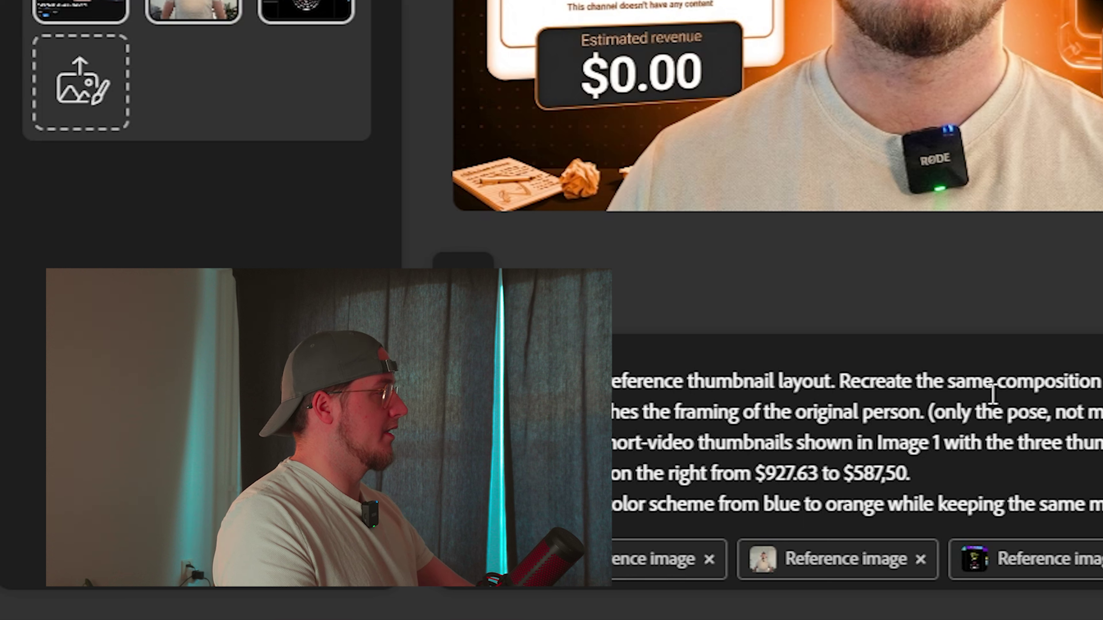
{"action": "key", "text": "Return"}
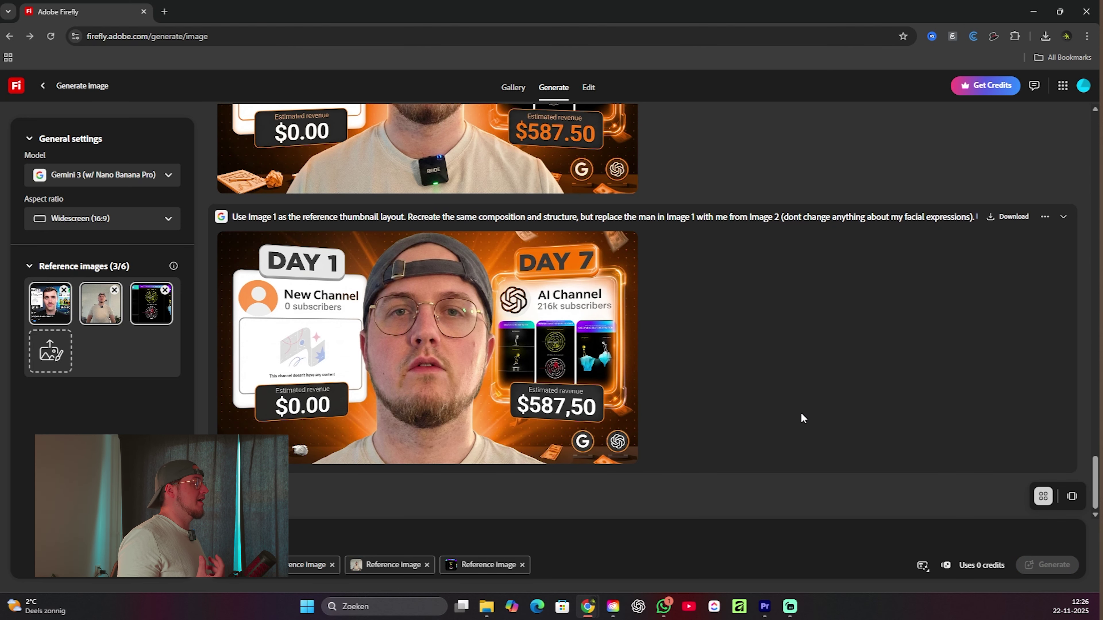
Complete the cap instruction so it reads "blend it seamlessly into the composition" and generate the raft thumbnail.
{"action": "left_click", "coordinate": [737, 315]}
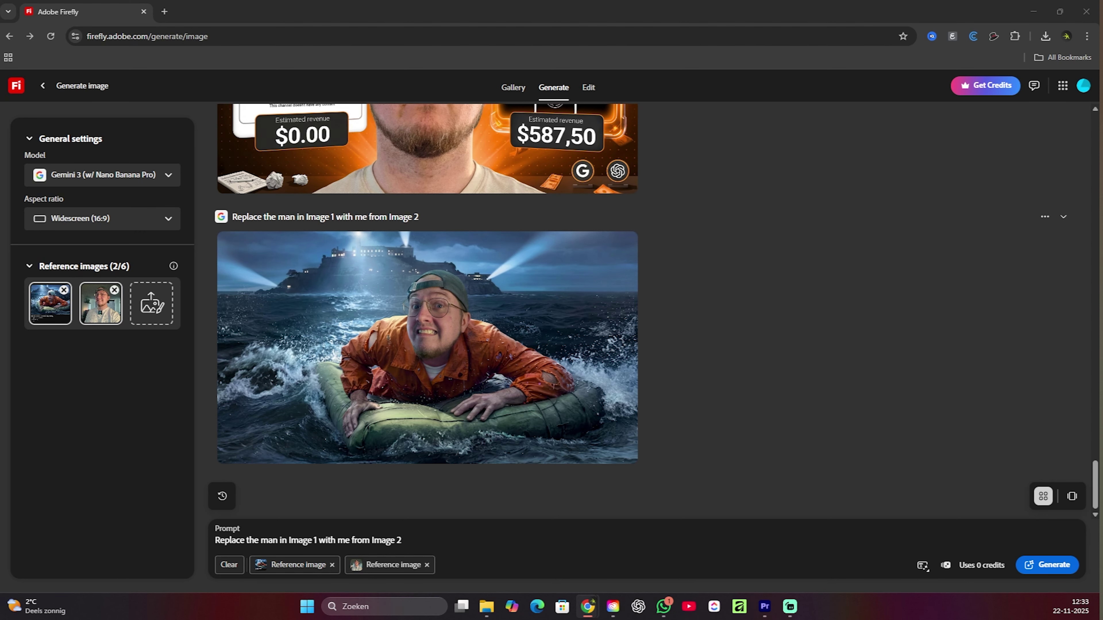
{"action": "type", "text": "the "}
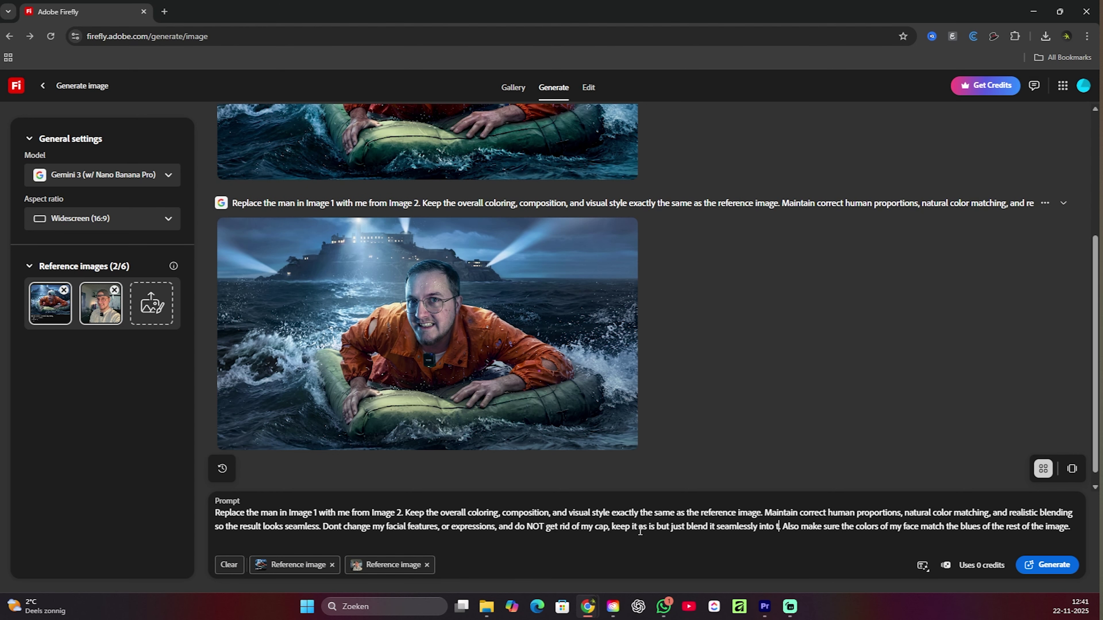
{"action": "type", "text": "composition"}
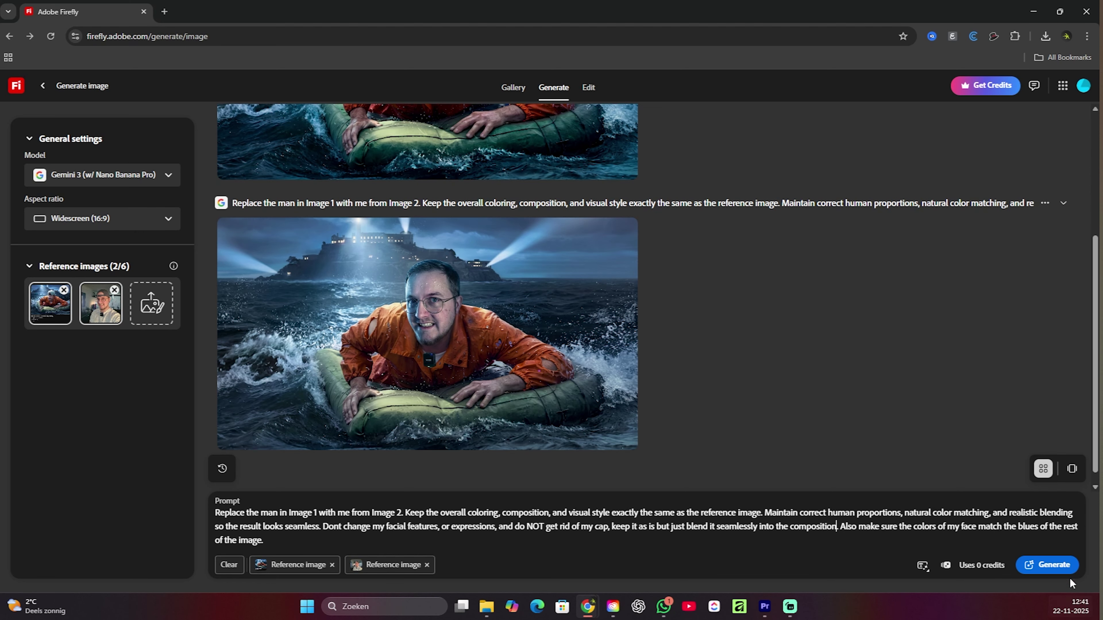
{"action": "left_click", "coordinate": [1047, 565]}
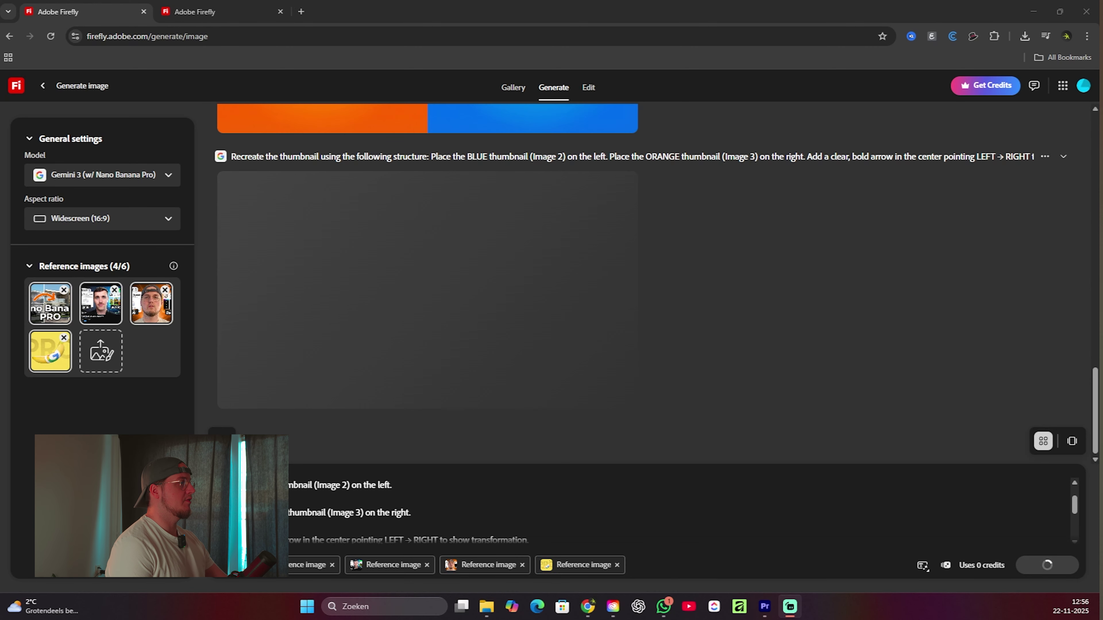
{"action": "scroll", "coordinate": [751, 387], "scroll_direction": "up", "scroll_amount": 5}
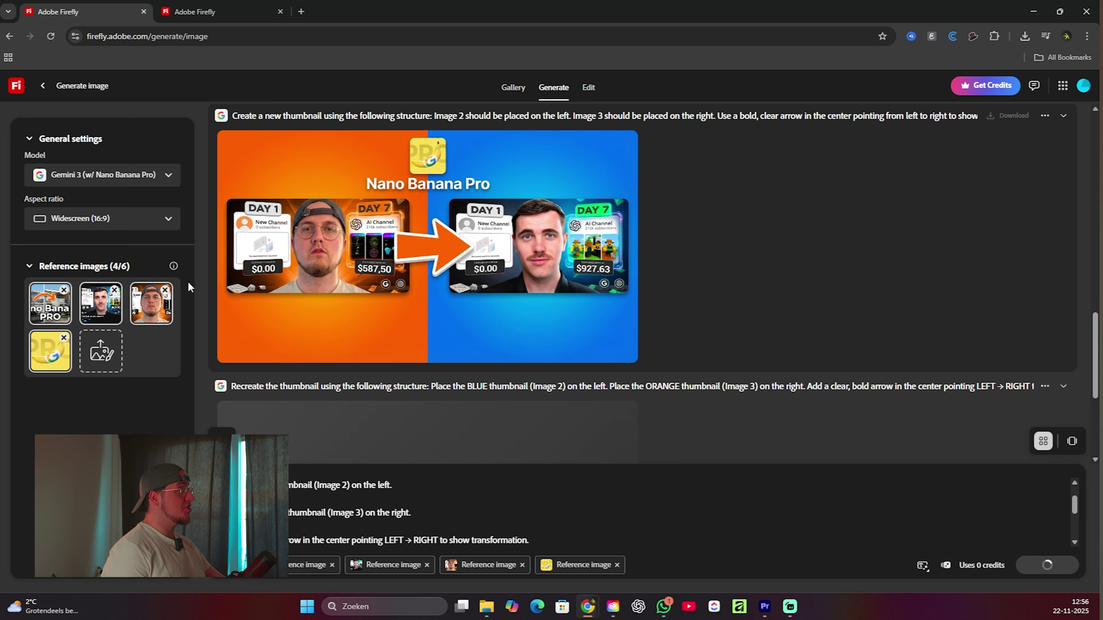
{"action": "scroll", "coordinate": [611, 271], "scroll_direction": "down", "scroll_amount": 5}
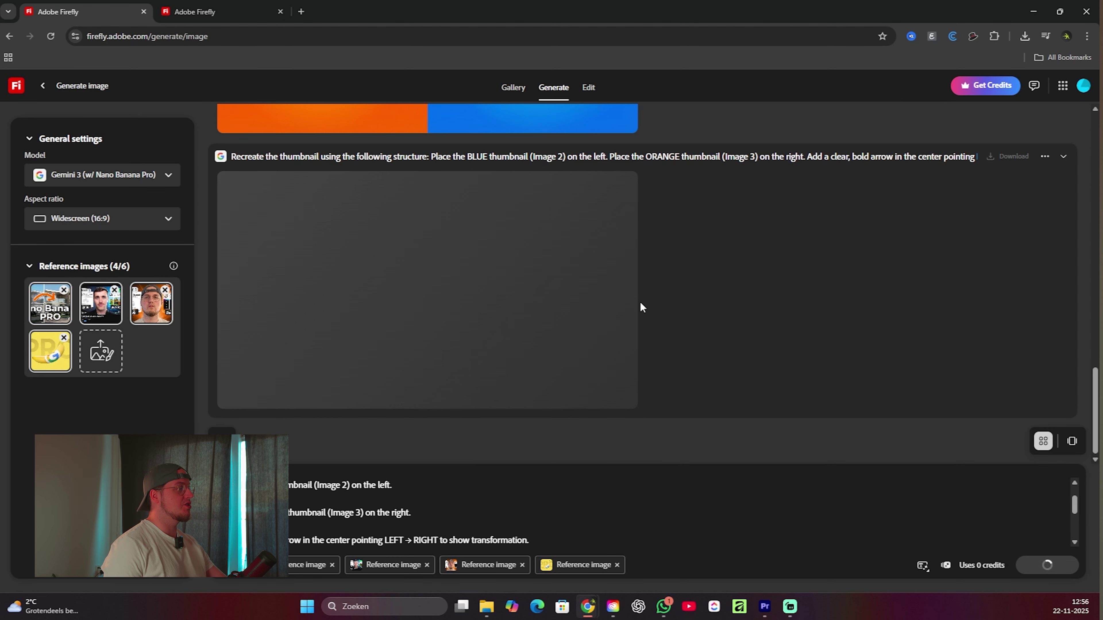
{"action": "scroll", "coordinate": [472, 296], "scroll_direction": "up", "scroll_amount": 6}
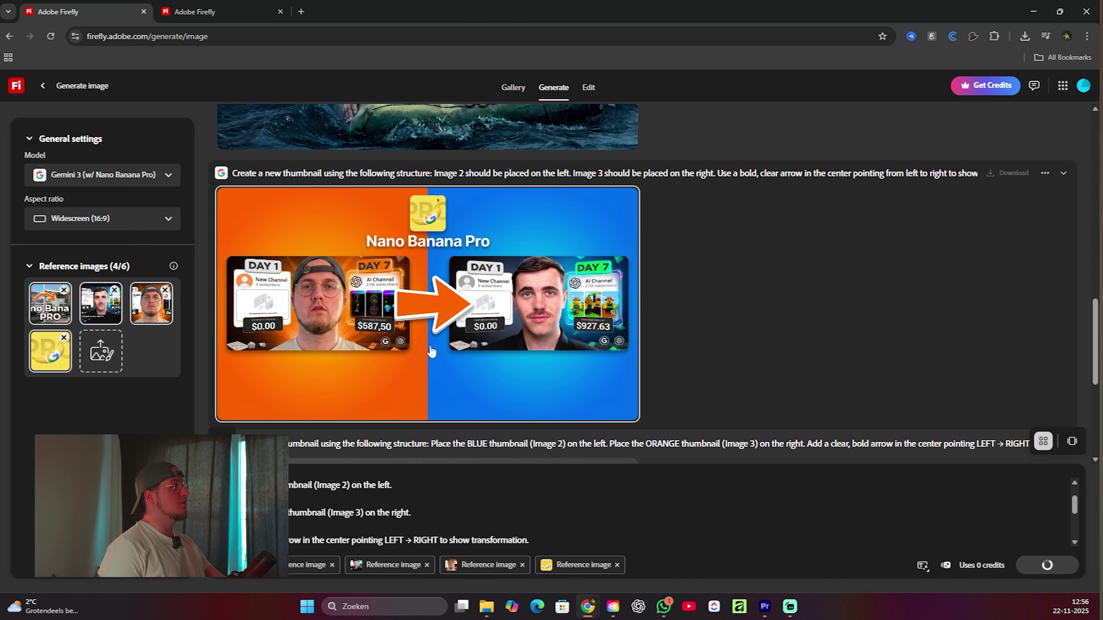
{"action": "scroll", "coordinate": [467, 306], "scroll_direction": "down", "scroll_amount": 6}
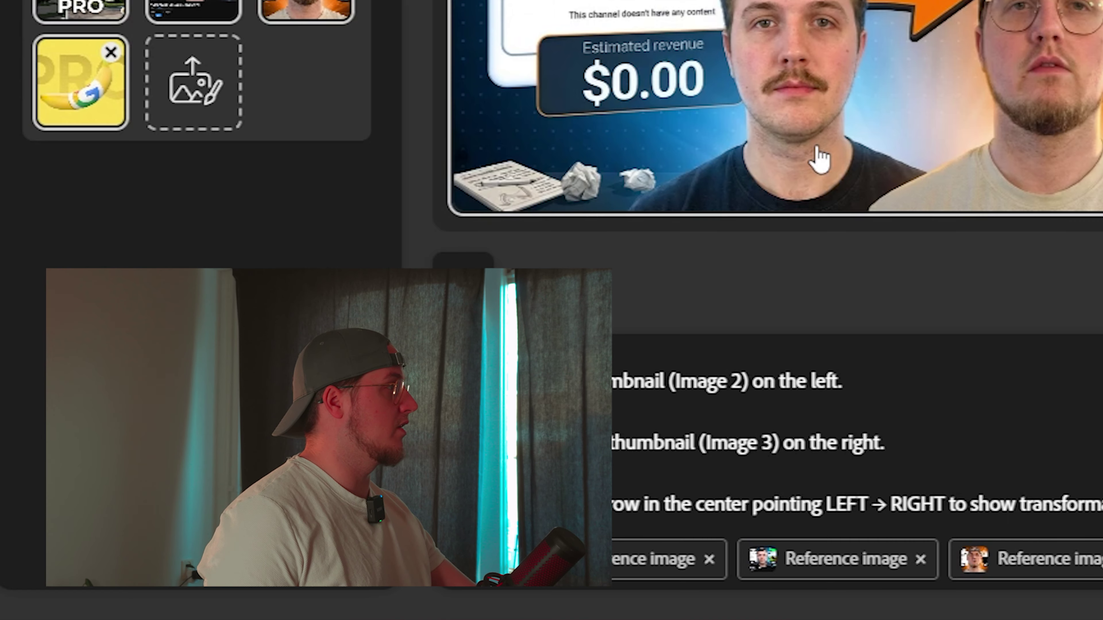
{"action": "mouse_move", "coordinate": [370, 388]}
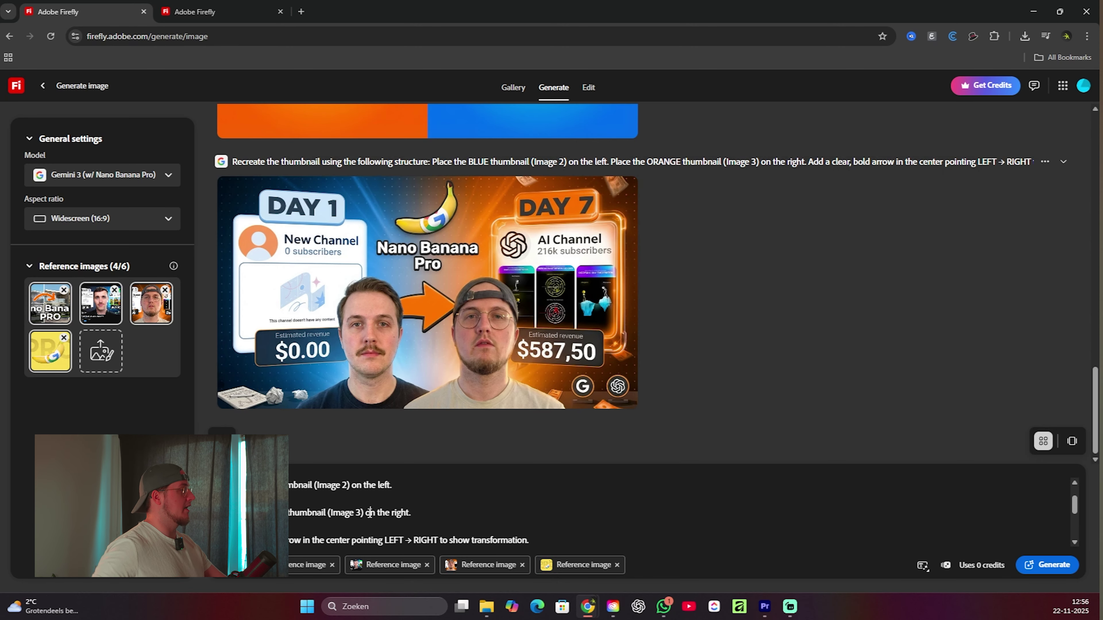
Clear the entire prompt for the blue-to-orange arrow comparison thumbnail.
{"action": "key", "text": "ctrl+a"}
{"action": "key", "text": "BackSpace"}
{"action": "scroll", "coordinate": [490, 255], "scroll_direction": "up", "scroll_amount": 5}
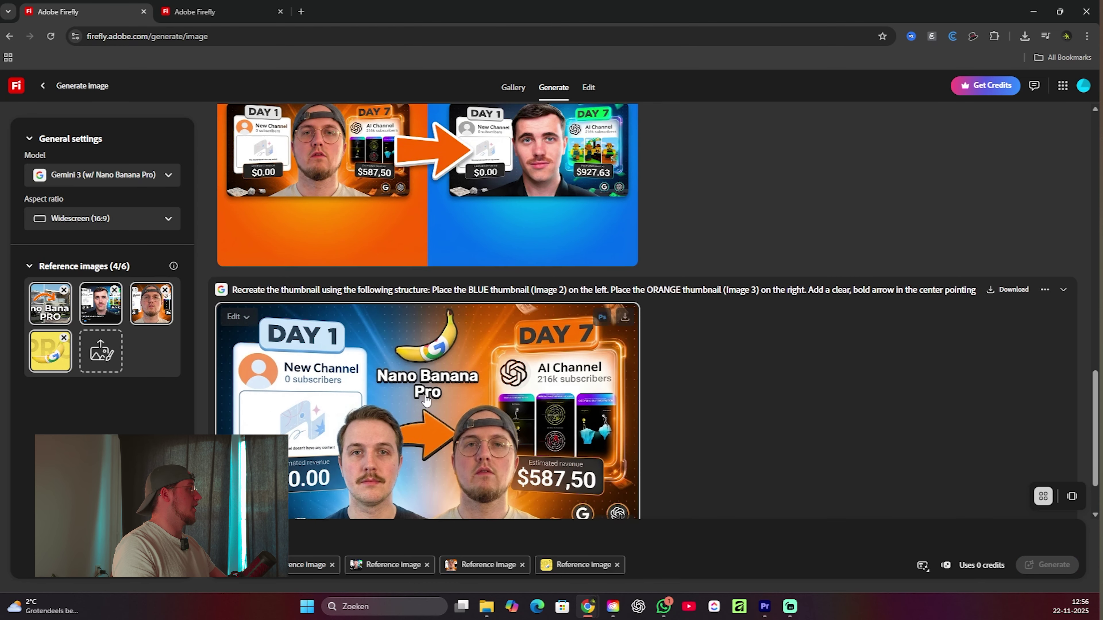
{"action": "scroll", "coordinate": [490, 256], "scroll_direction": "up", "scroll_amount": 2}
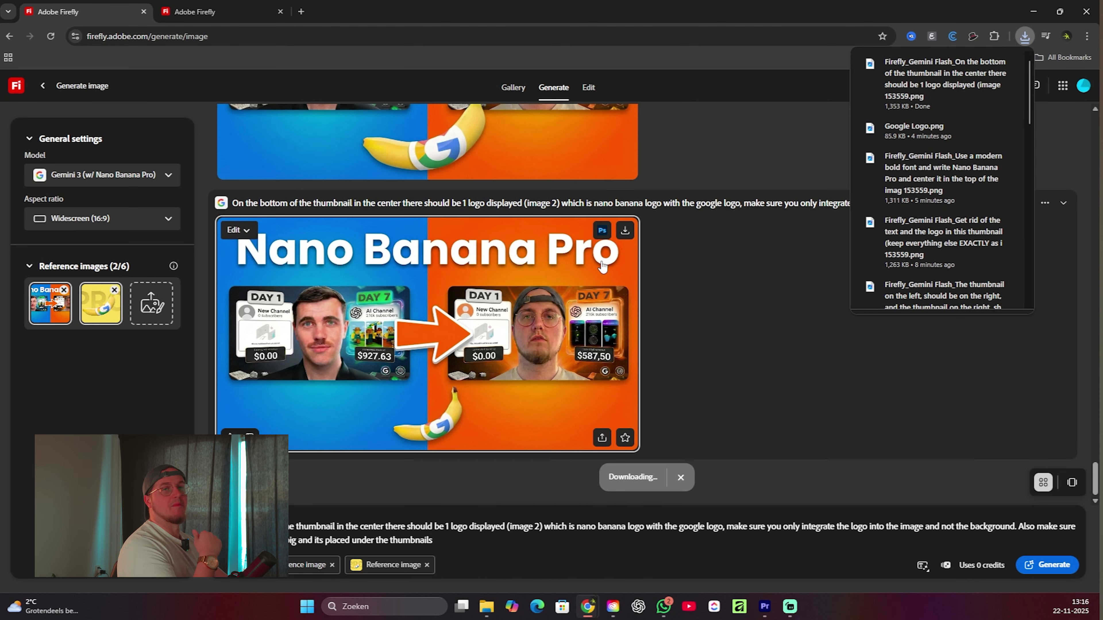